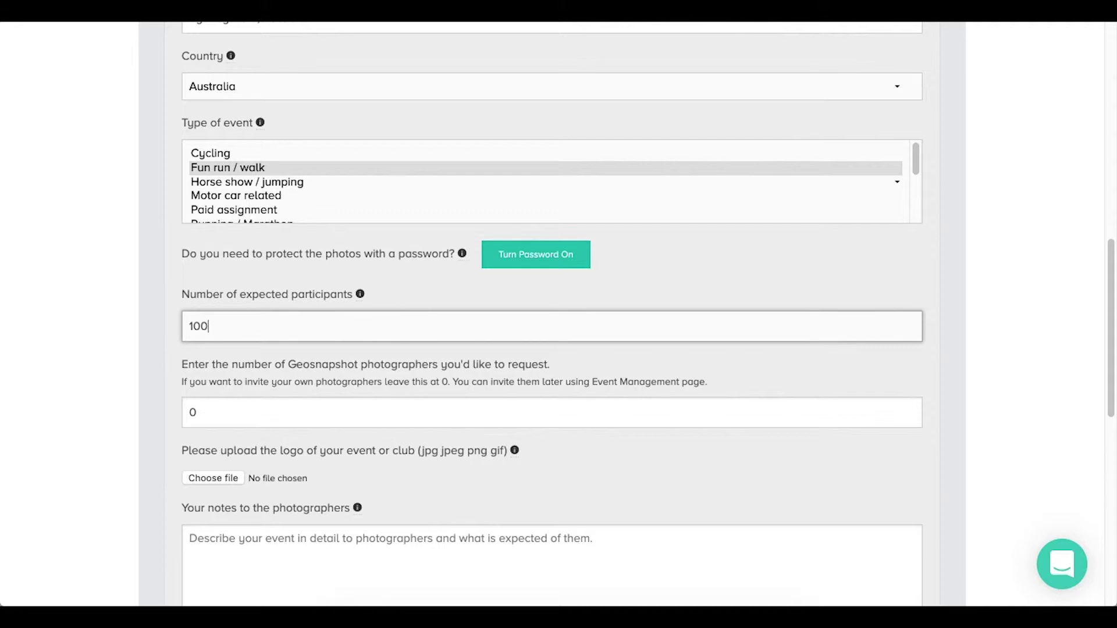
Step: Set the number of requested Geosnapshot photographers to 0 in the event information
scroll(377, 329, down, 1)
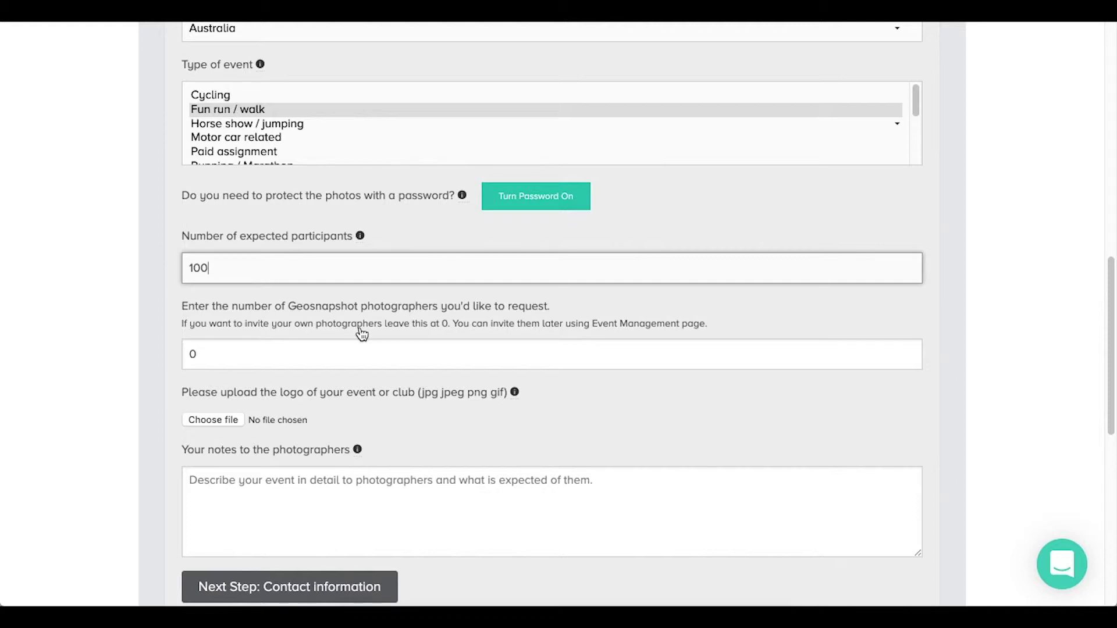
click(232, 359)
key(BackSpace)
text(0)
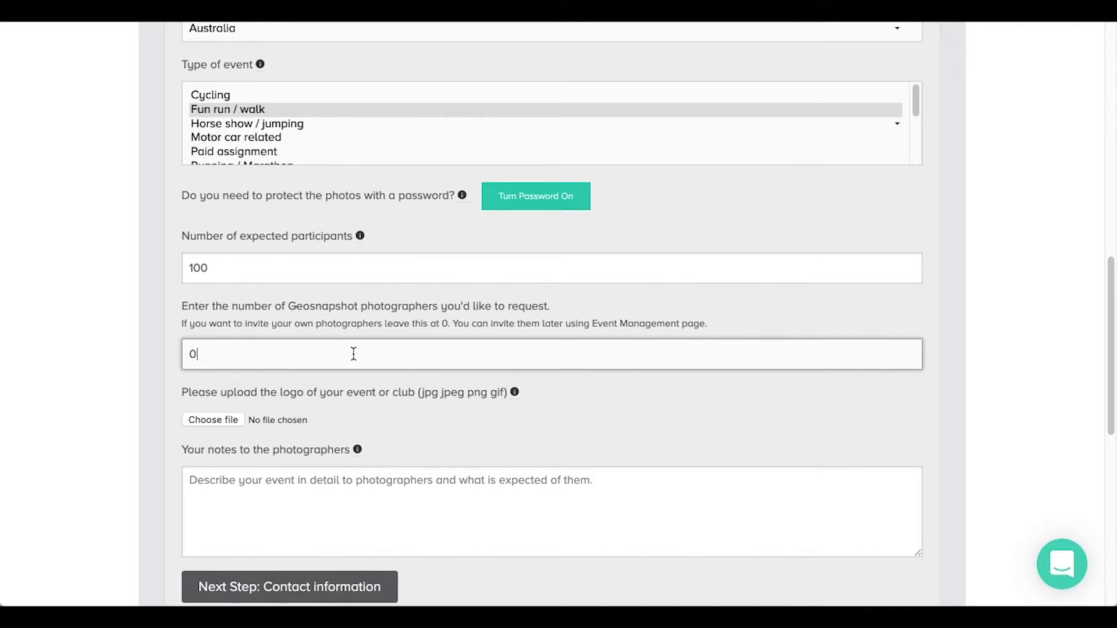
Step: Leave the photographer notes blank and advance through the contact information to the photo pricing stage
scroll(374, 392, down, 2)
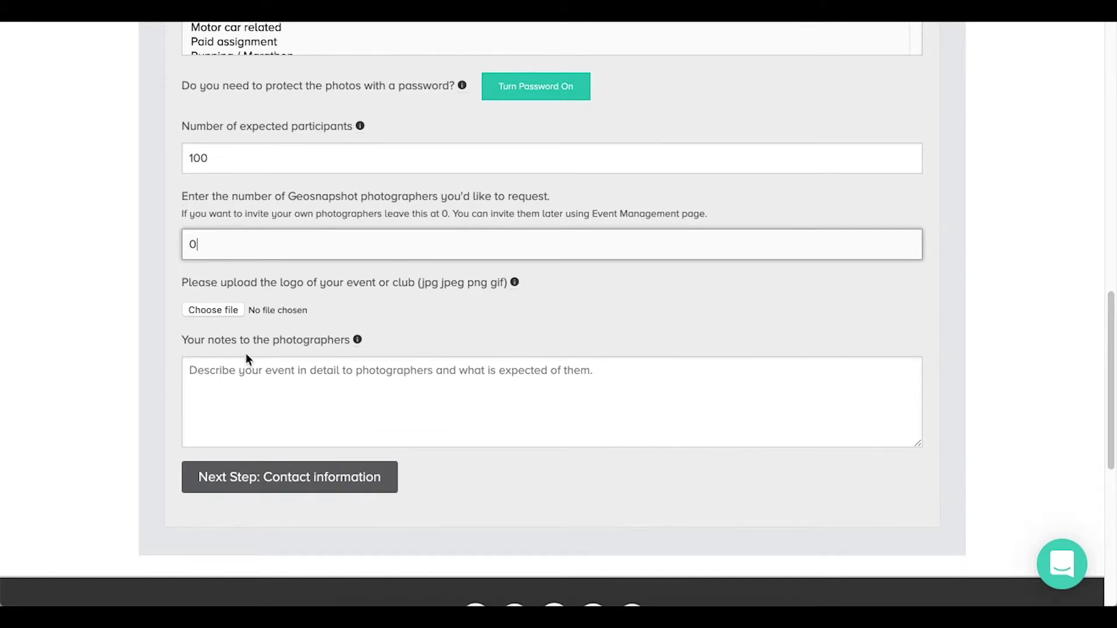
click(240, 377)
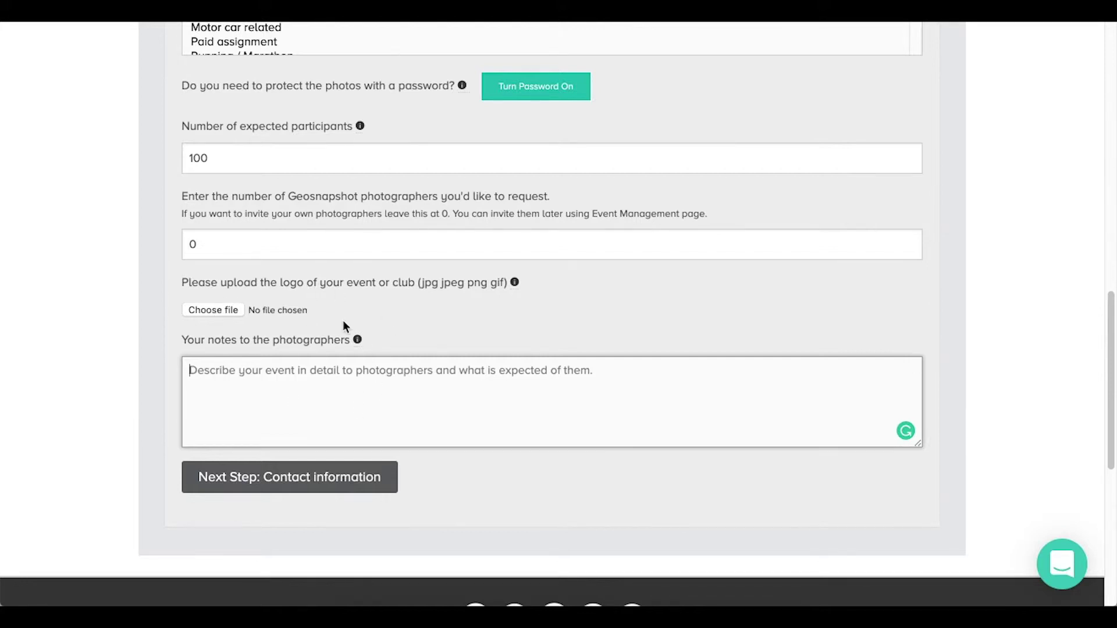
scroll(343, 322, up, 1)
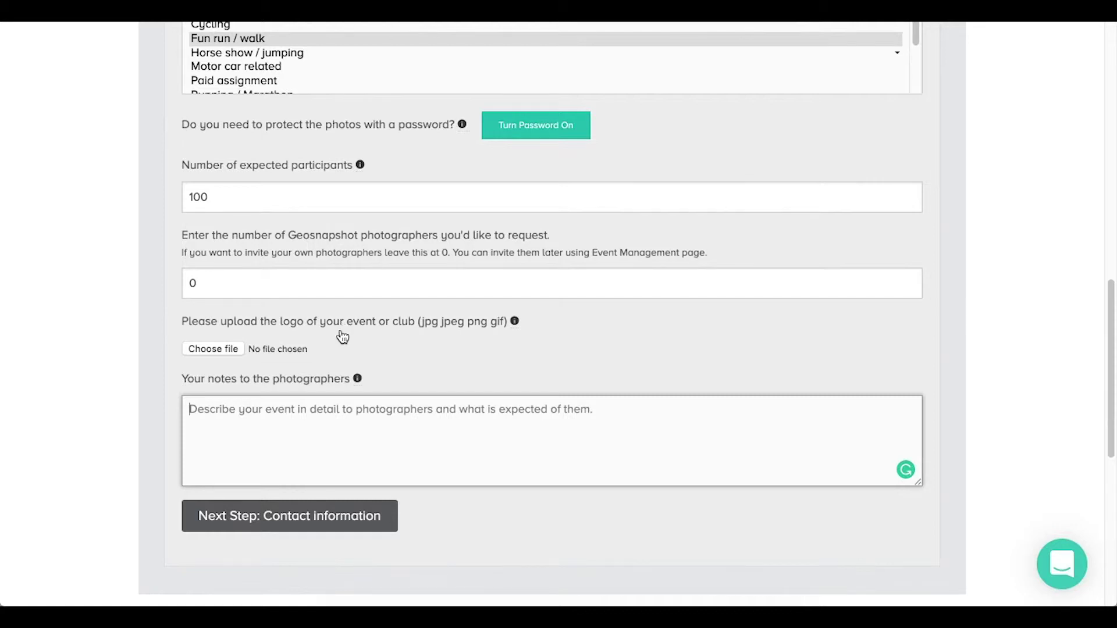
click(319, 525)
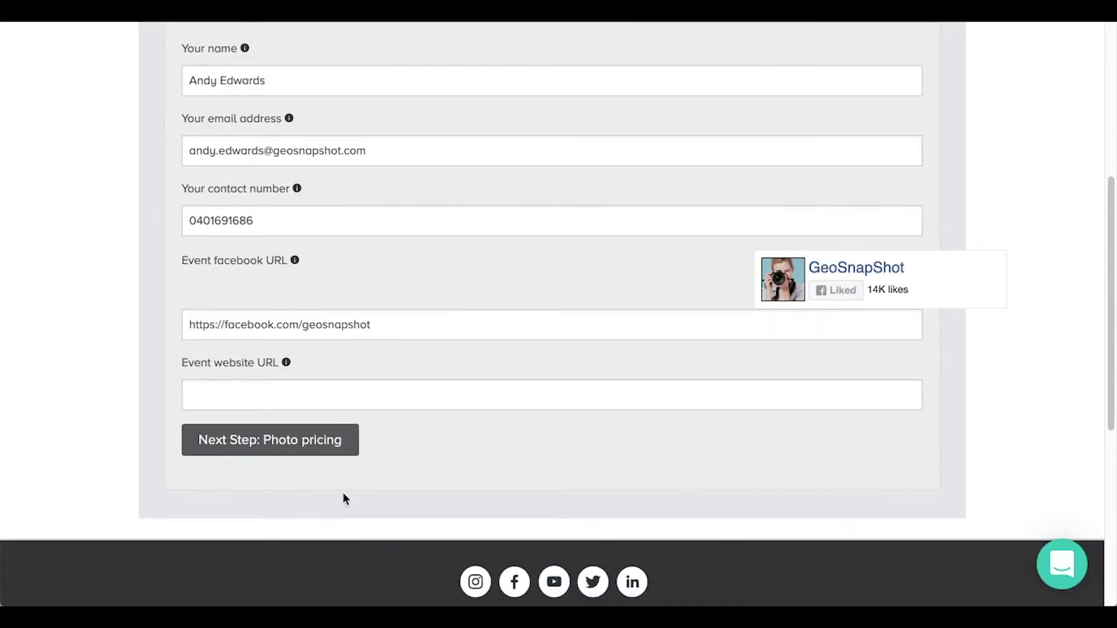
scroll(560, 270, up, 3)
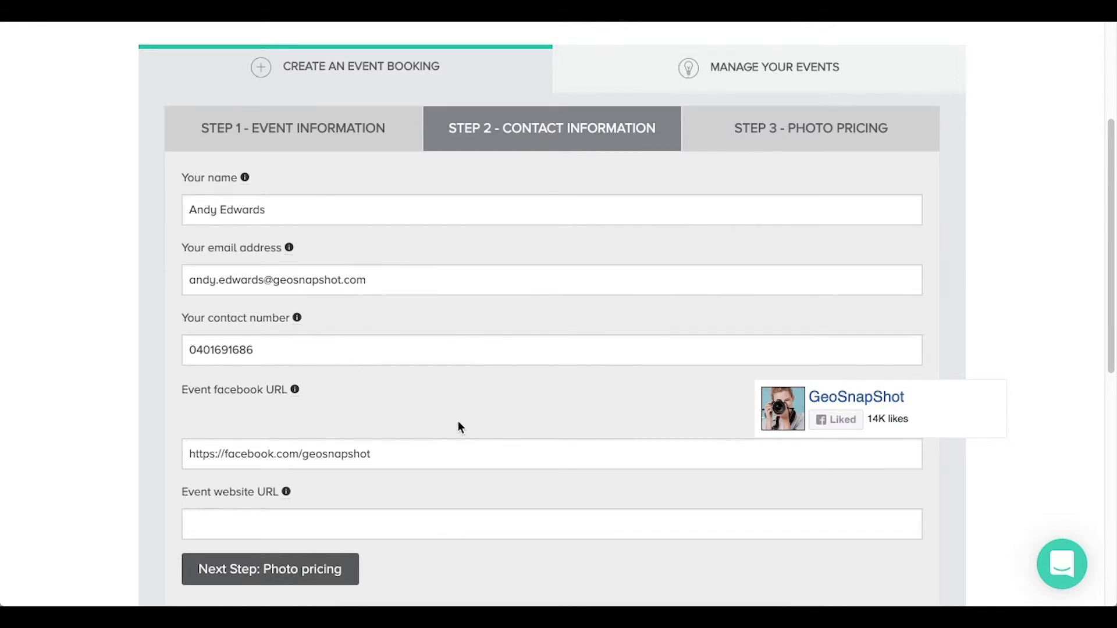
click(302, 580)
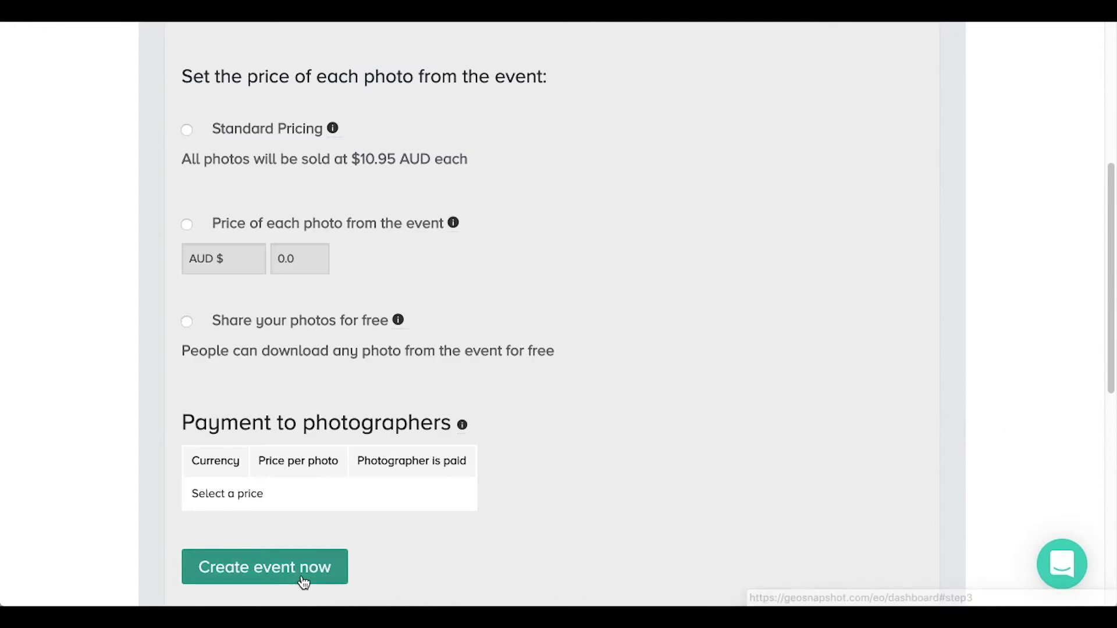
Step: Choose a custom price for each photo from the event and set it to AUD $10.00
scroll(608, 256, up, 1)
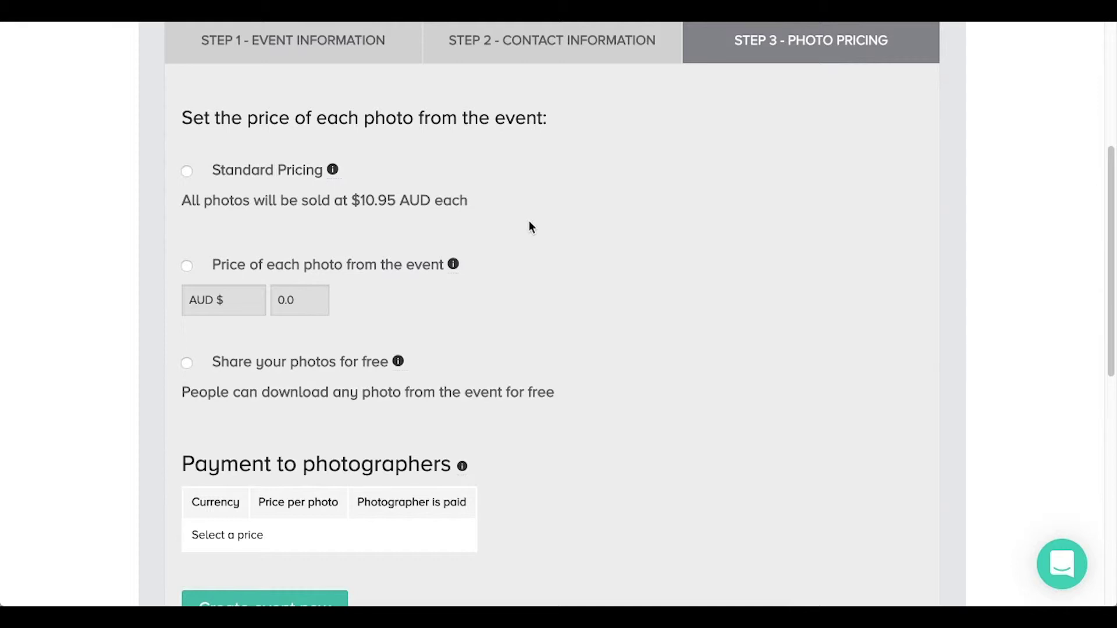
click(290, 180)
click(264, 267)
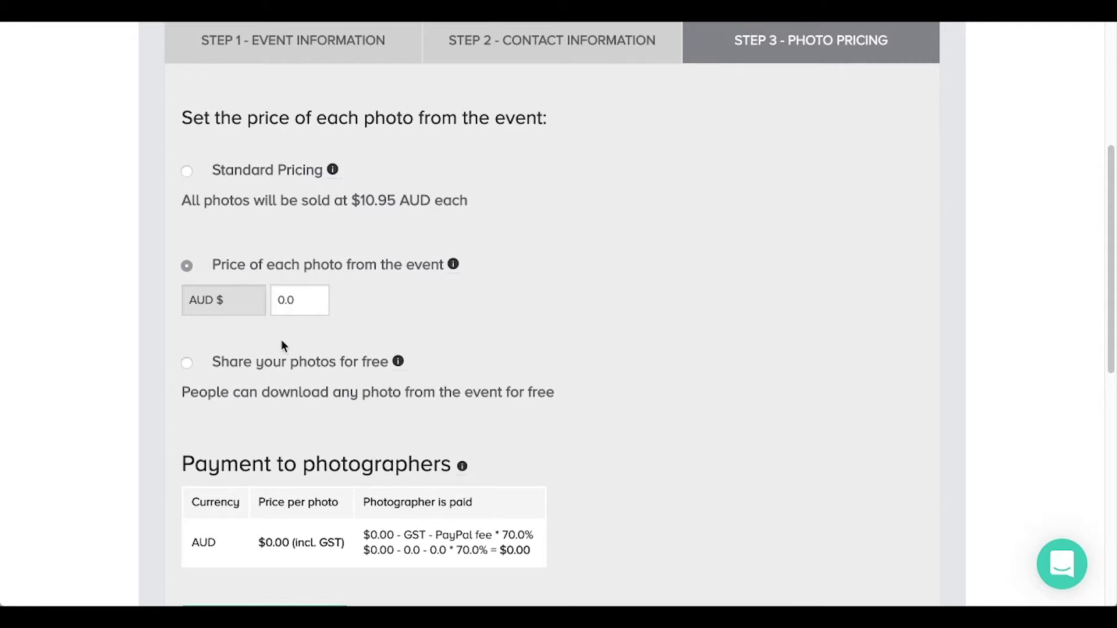
click(312, 300)
text(10.00)
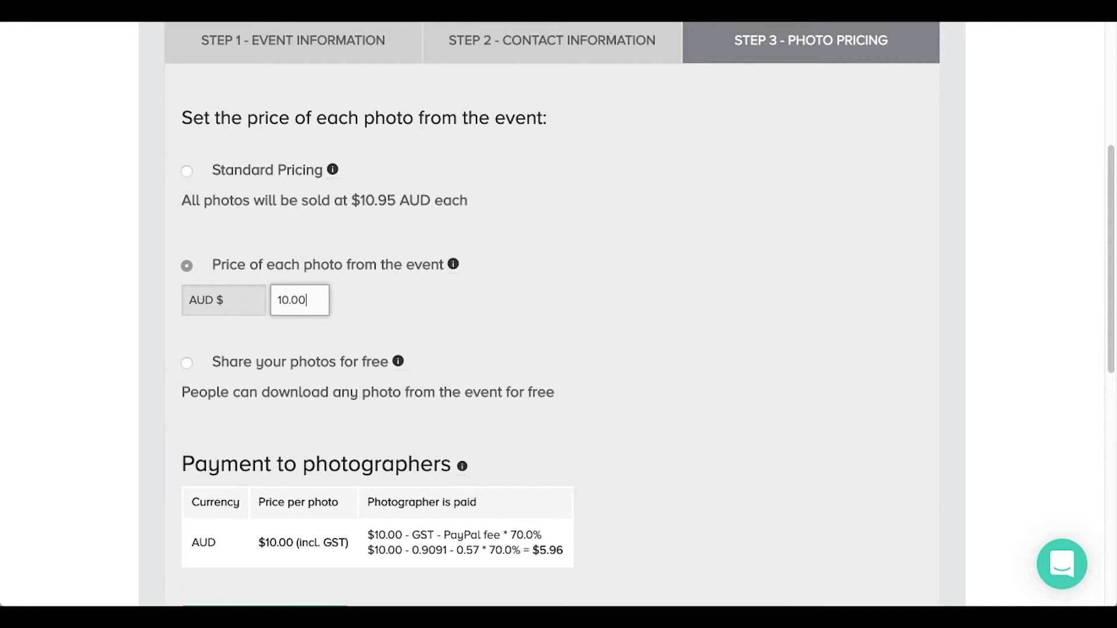
click(421, 333)
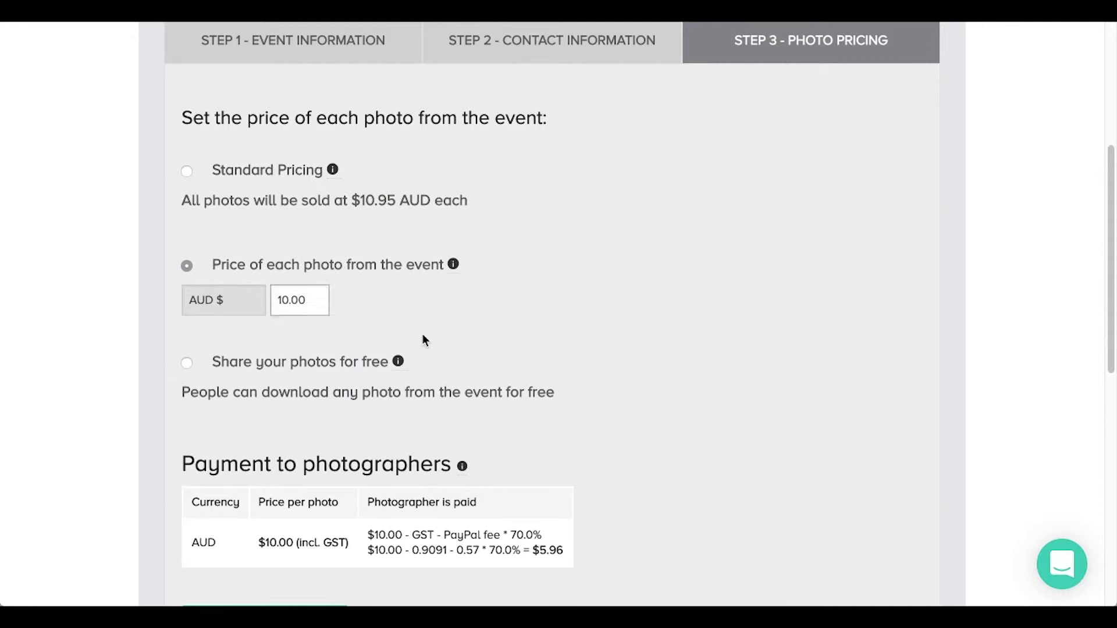
Step: Select Standard Pricing for the event photos and create the event
click(281, 174)
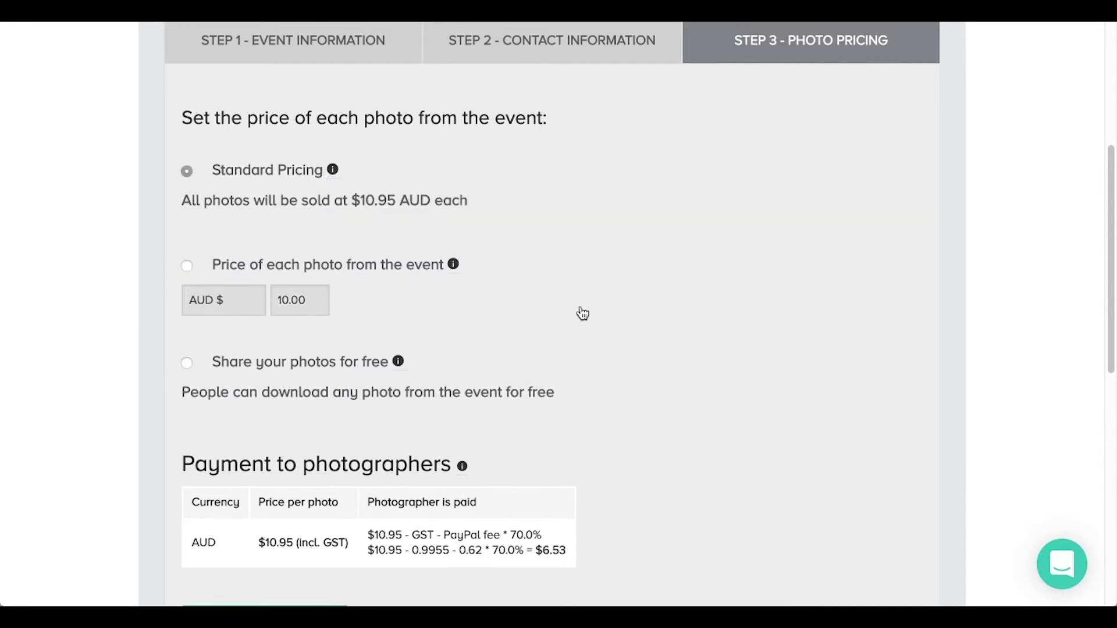
scroll(582, 314, down, 2)
scroll(583, 314, down, 2)
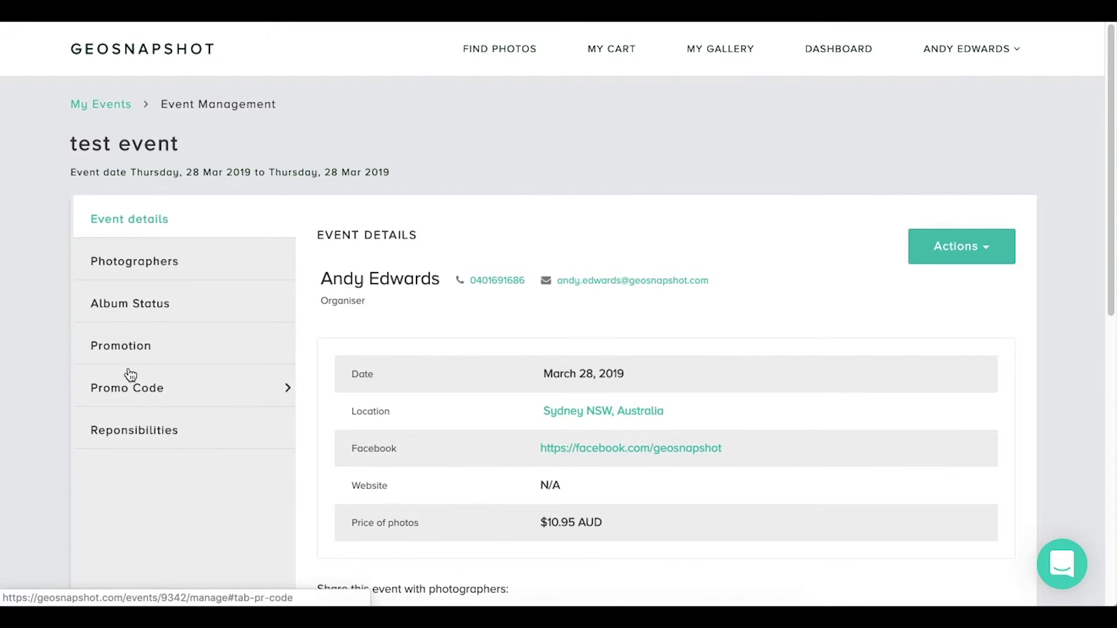
Step: Review the new event's details, its share link for photographers and the available event actions
scroll(759, 318, down, 3)
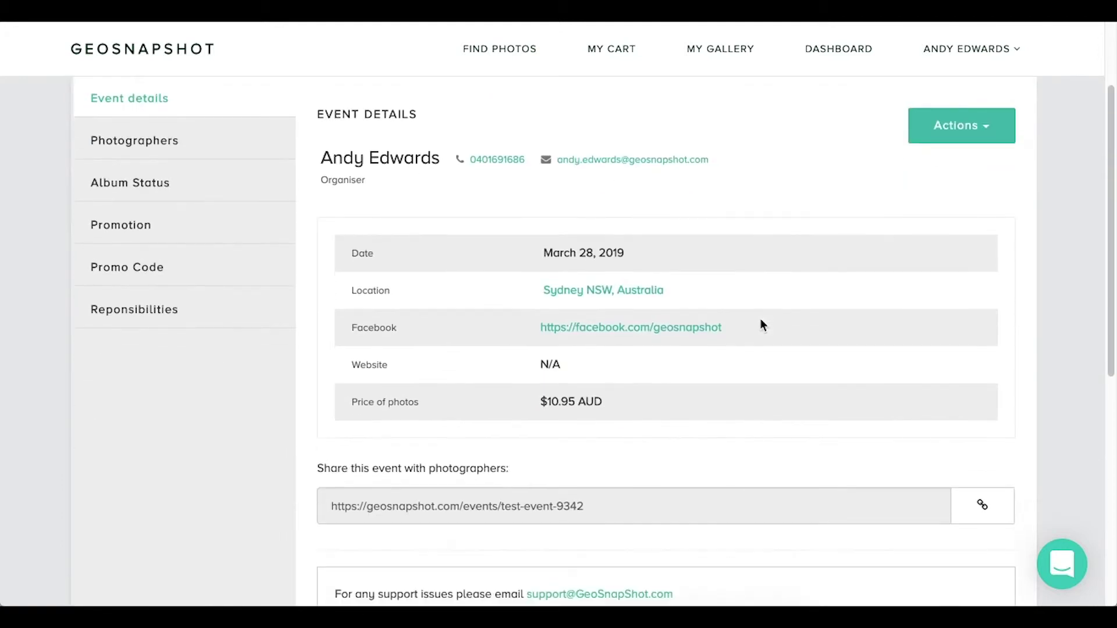
scroll(760, 324, down, 1)
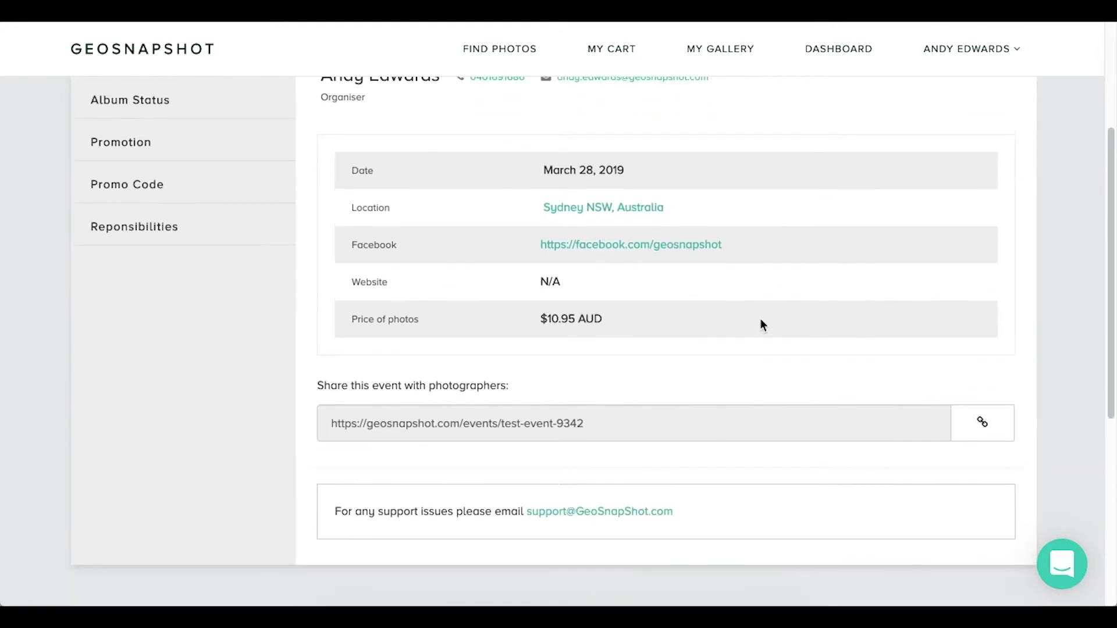
scroll(760, 324, up, 3)
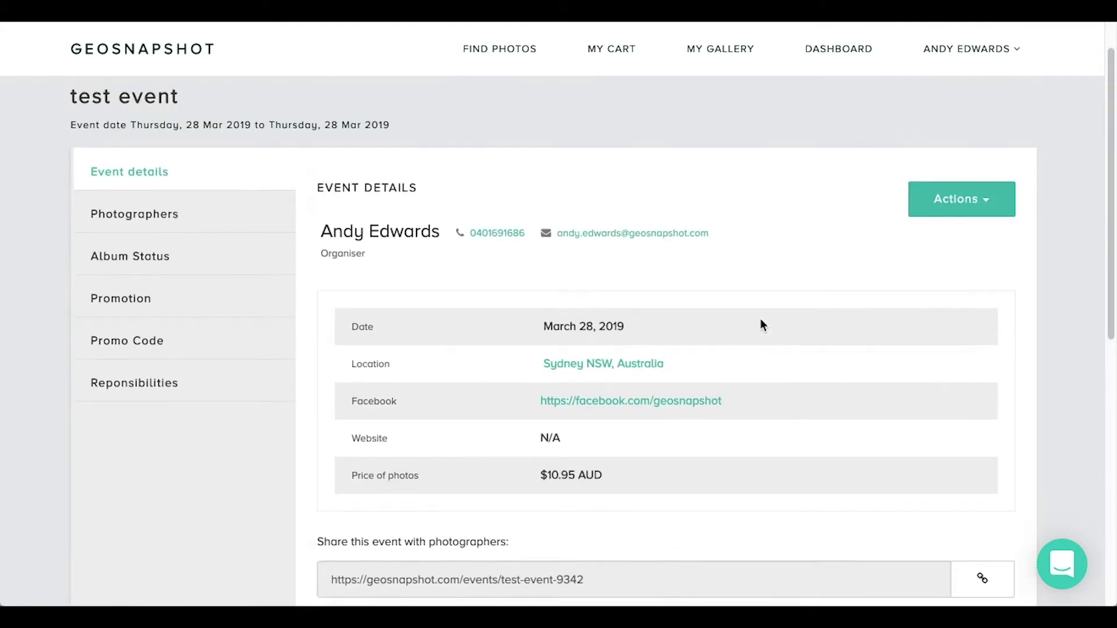
click(979, 199)
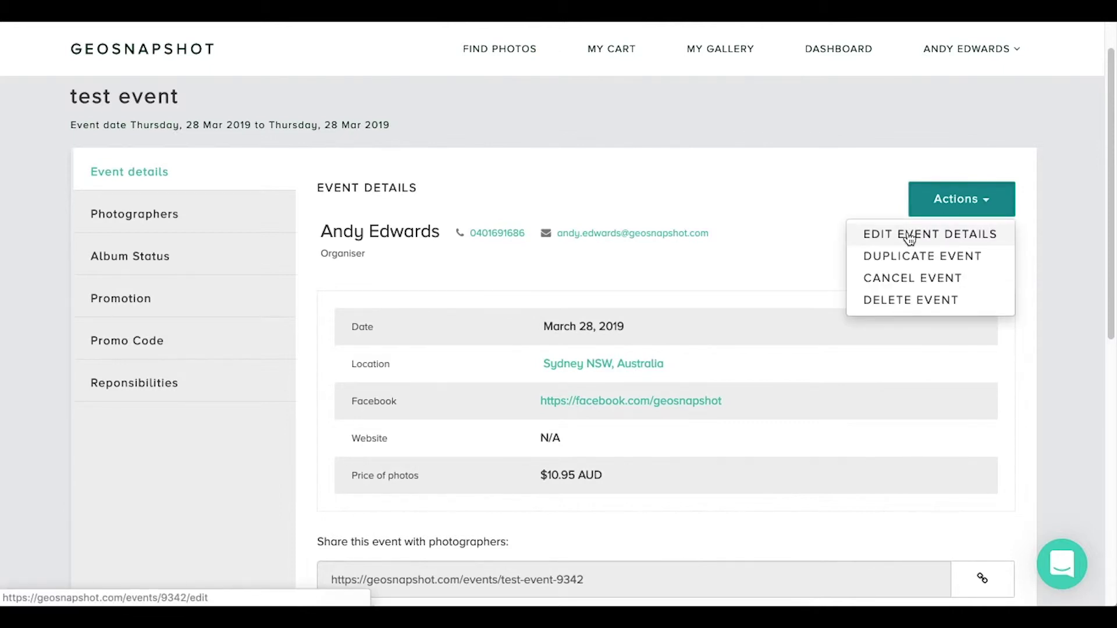
click(788, 204)
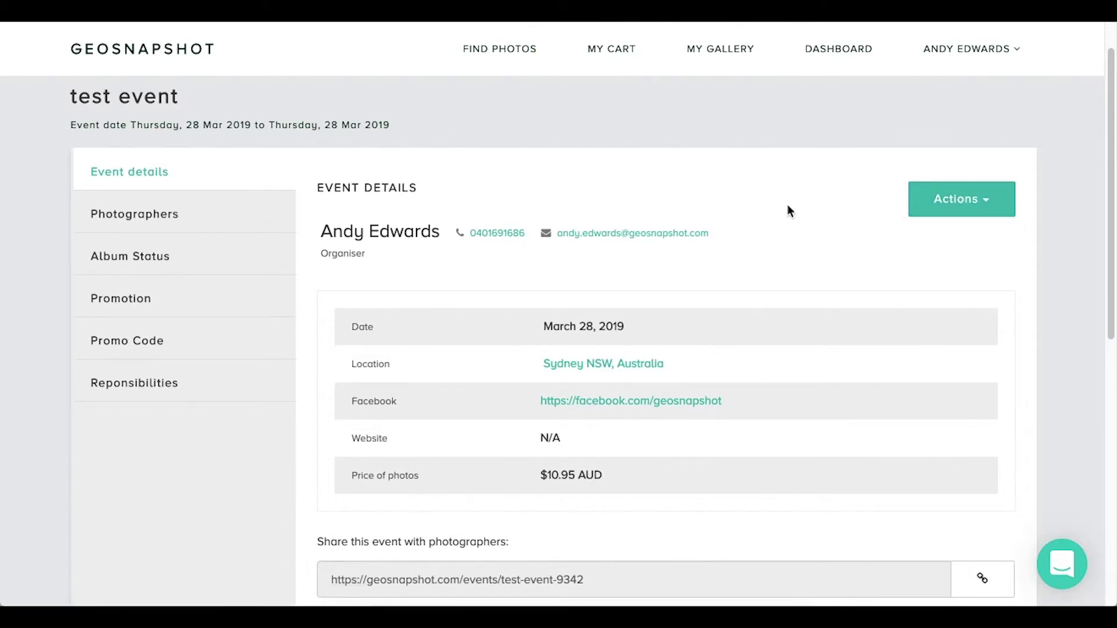
Step: Examine the event's photographer bookings, upload access control and photographer invitation options
click(172, 216)
scroll(826, 268, down, 1)
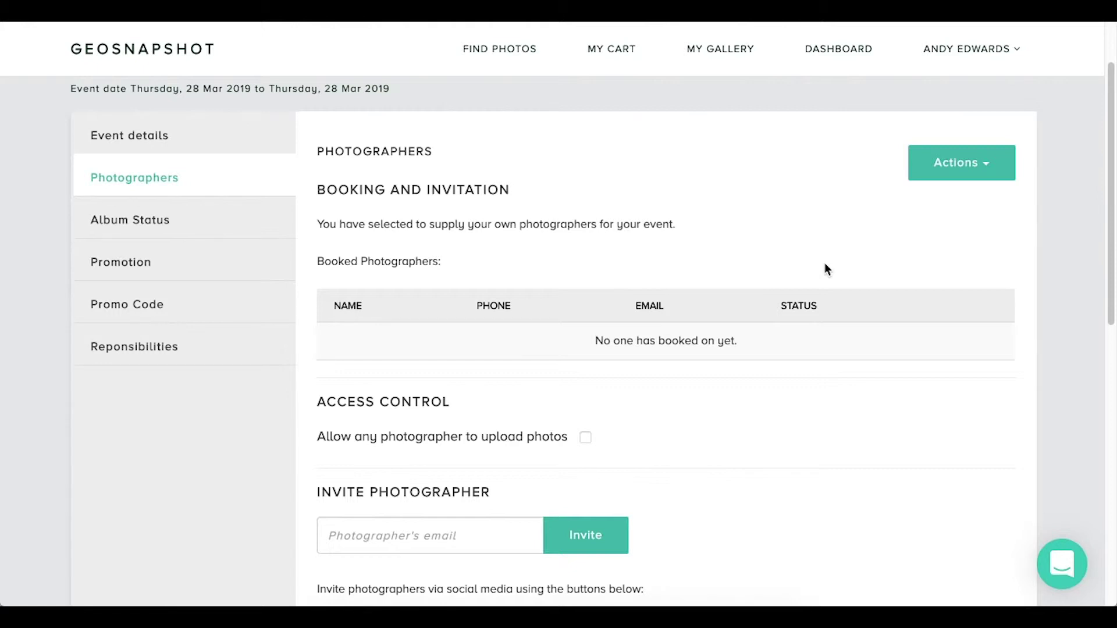
scroll(824, 266, down, 1)
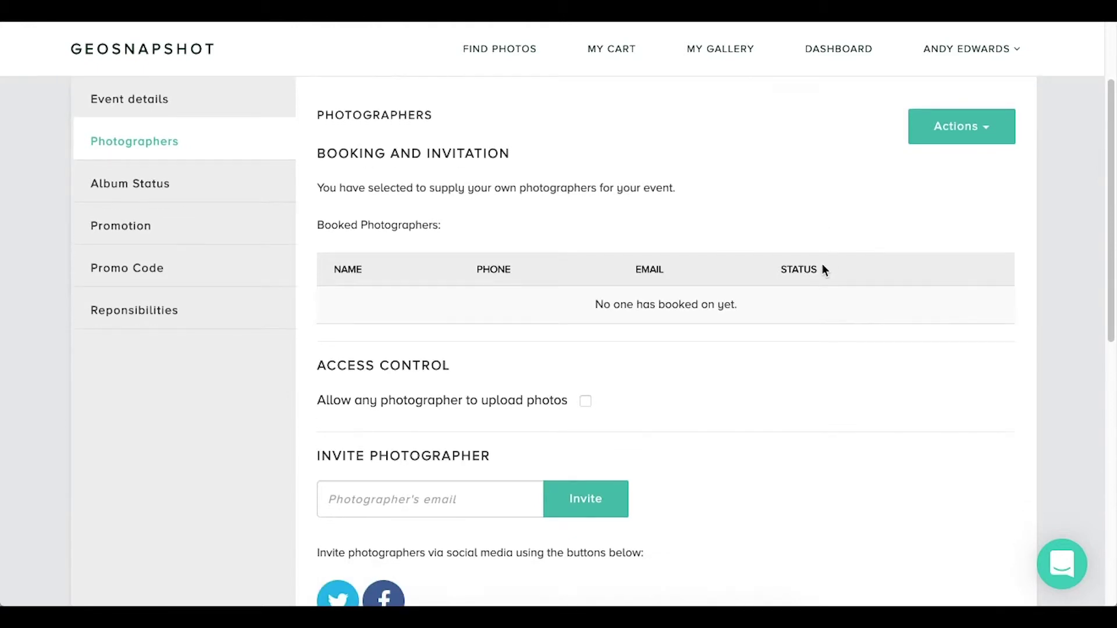
click(389, 507)
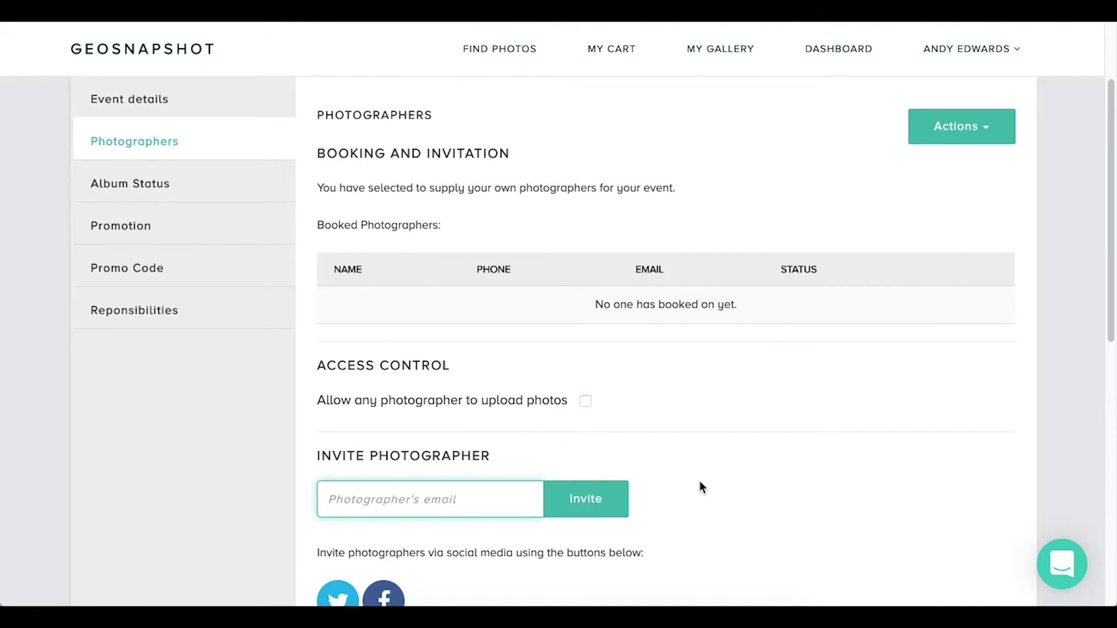
scroll(699, 486, down, 1)
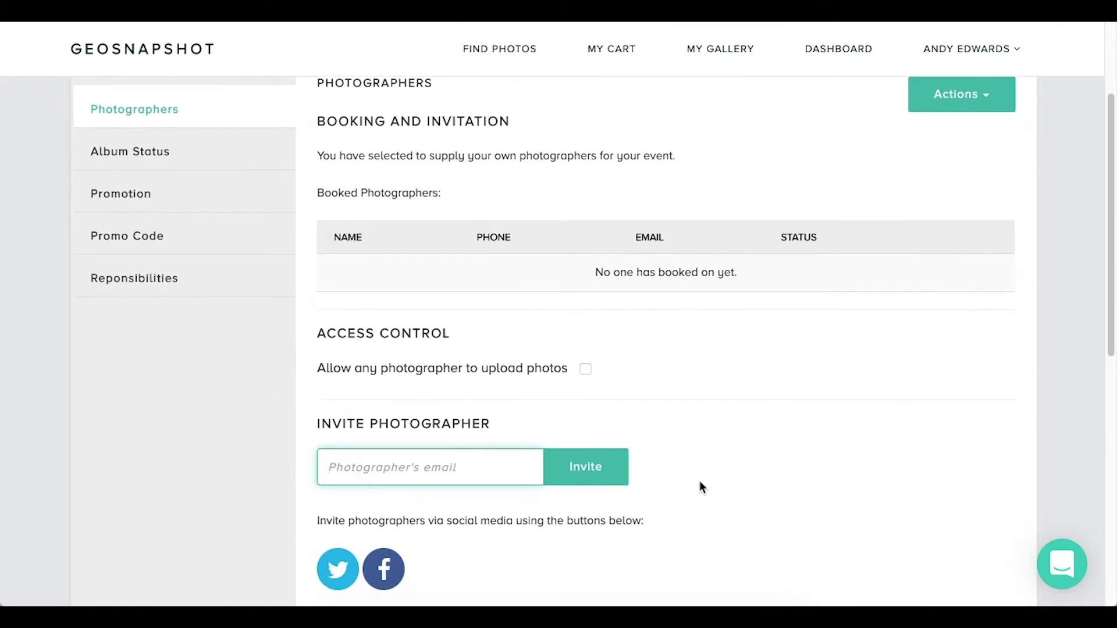
scroll(700, 487, up, 2)
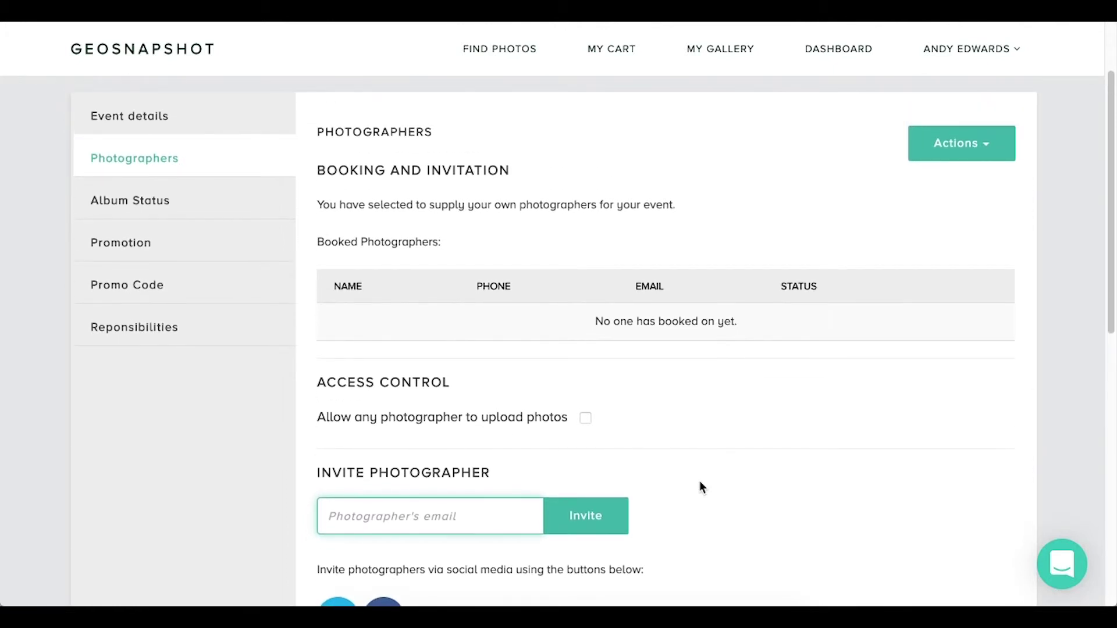
Step: View the event's album status and pre-event promotion suggestions, and return to the event details
click(118, 203)
click(125, 242)
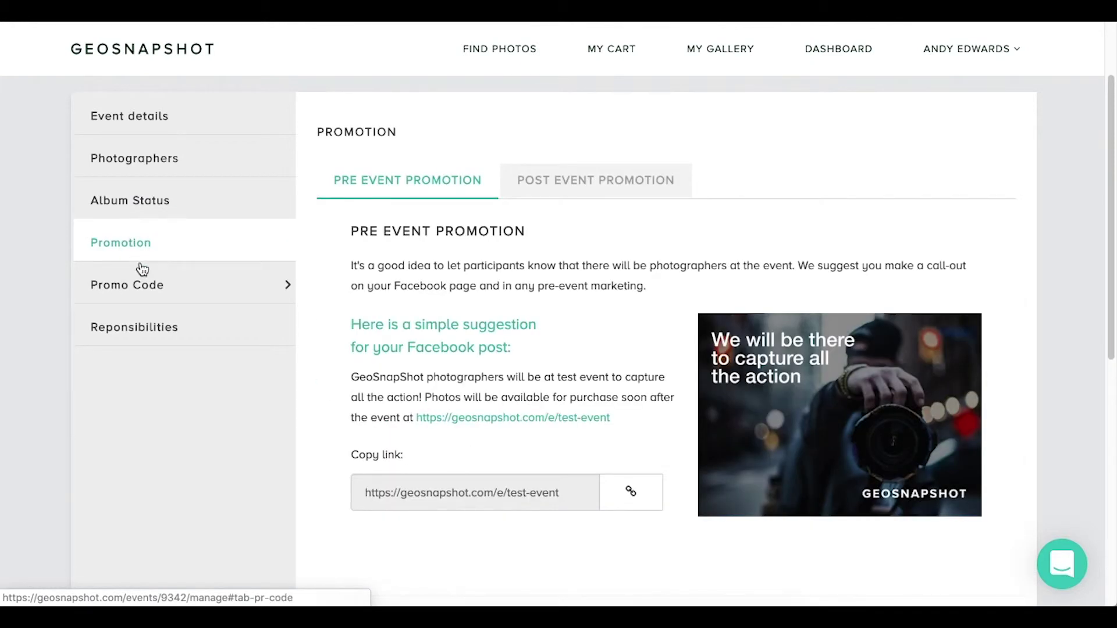
click(174, 120)
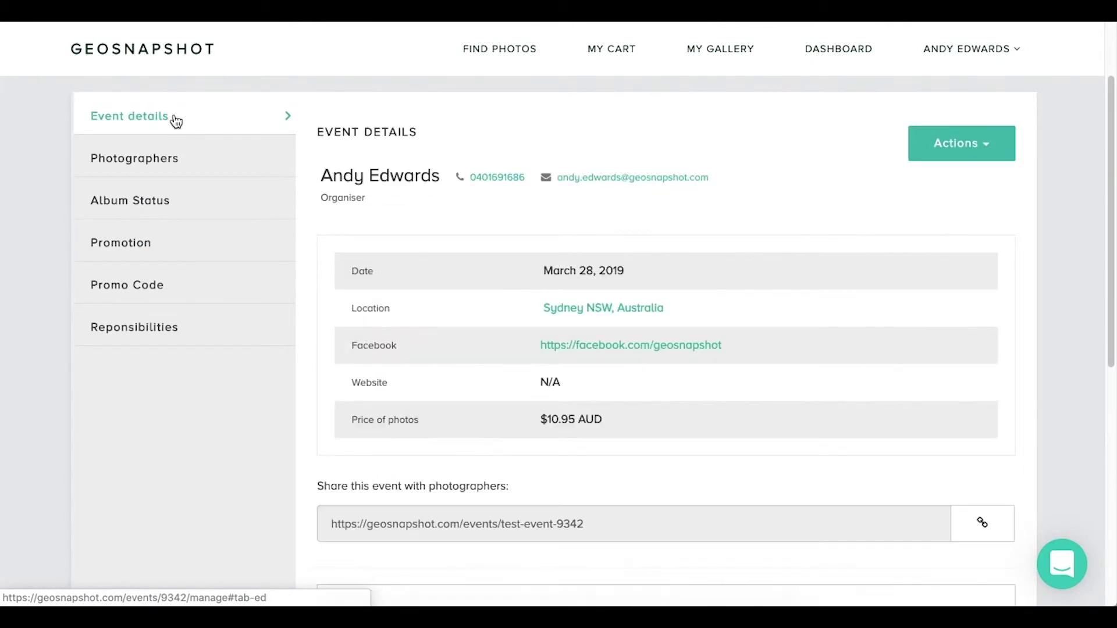
Step: Go to the dashboard's list of managed events and open the management page of the completed "test event"
click(833, 61)
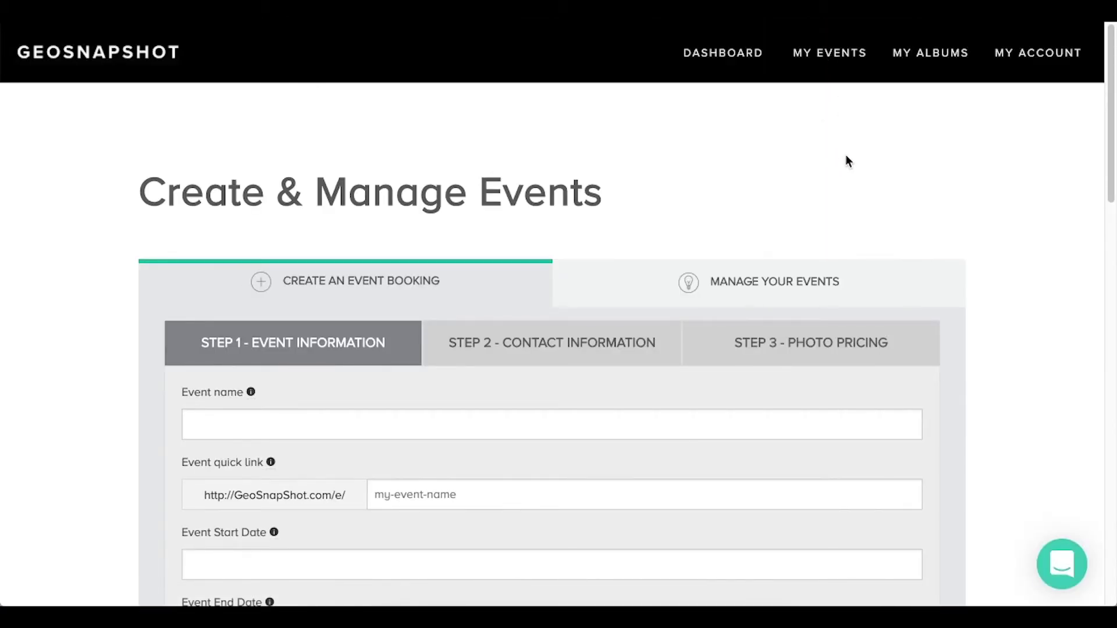
click(746, 288)
scroll(912, 213, down, 3)
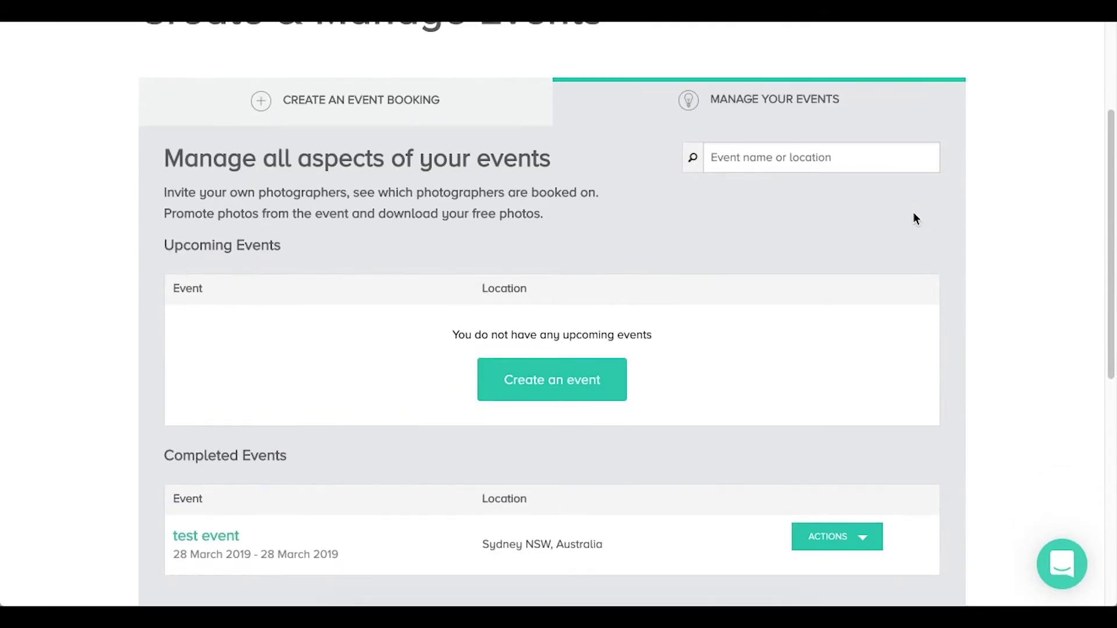
scroll(913, 214, down, 1)
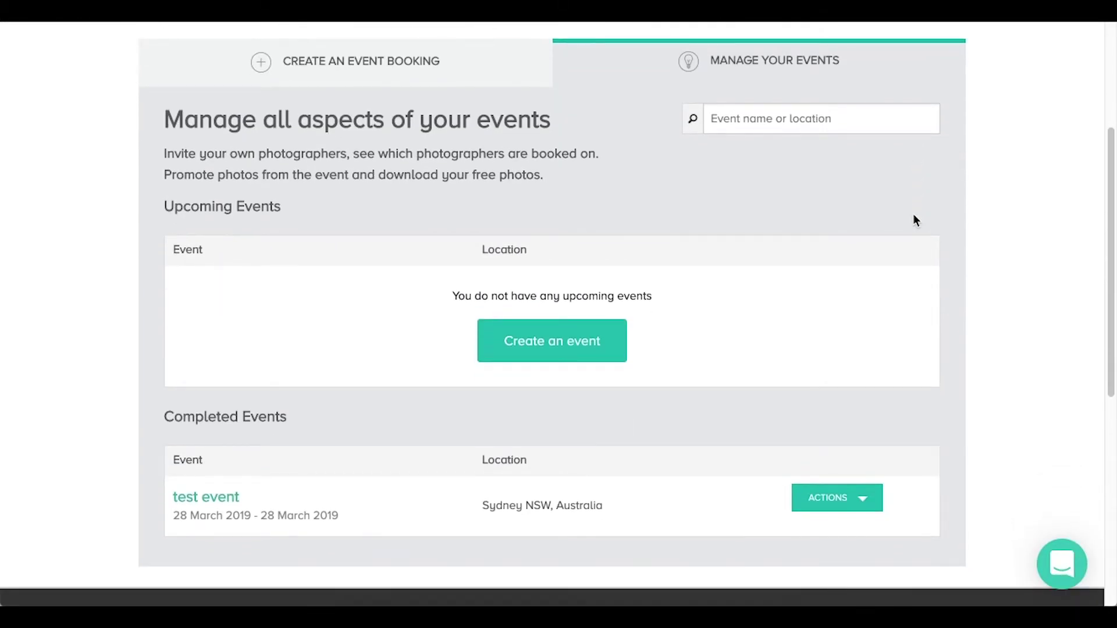
click(869, 507)
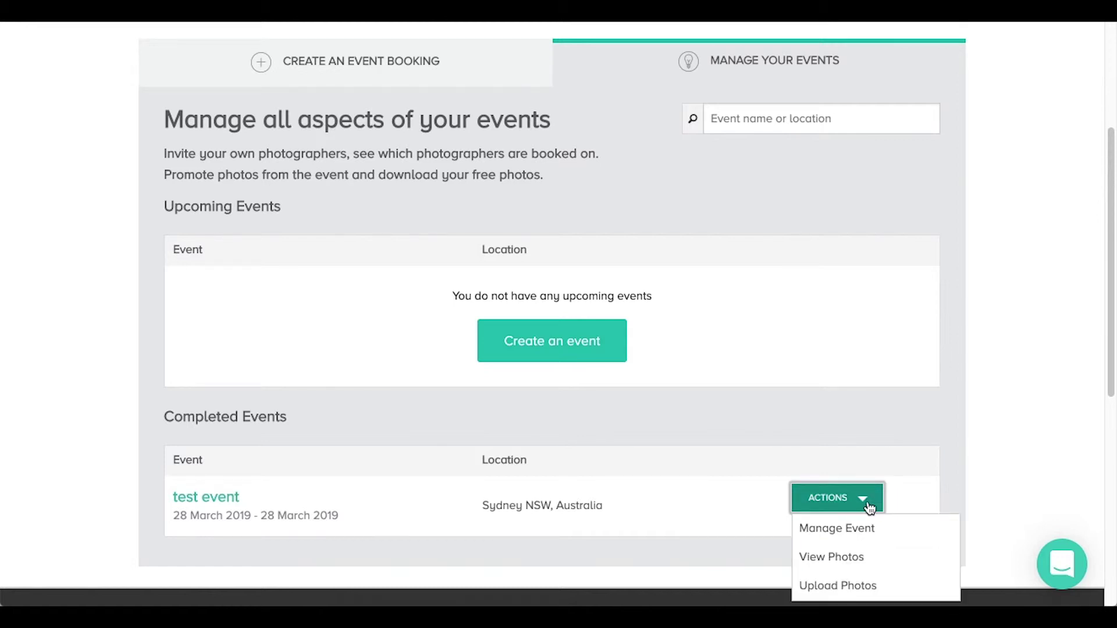
click(833, 541)
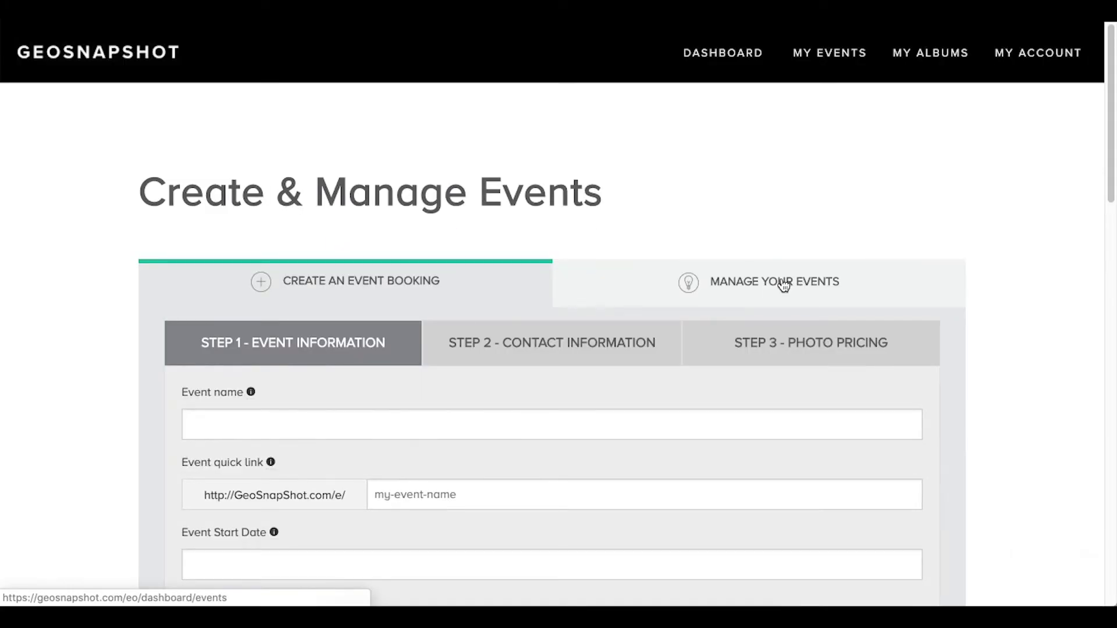
Step: Return to the managed events list and start a photo upload for the completed "test event"
click(778, 285)
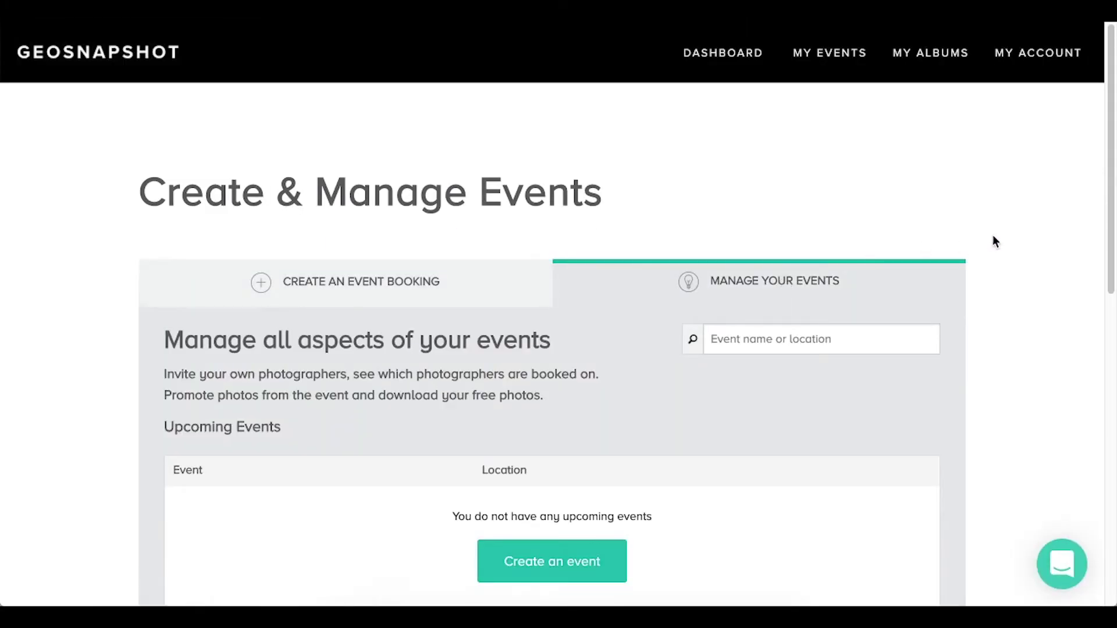
scroll(993, 237, down, 5)
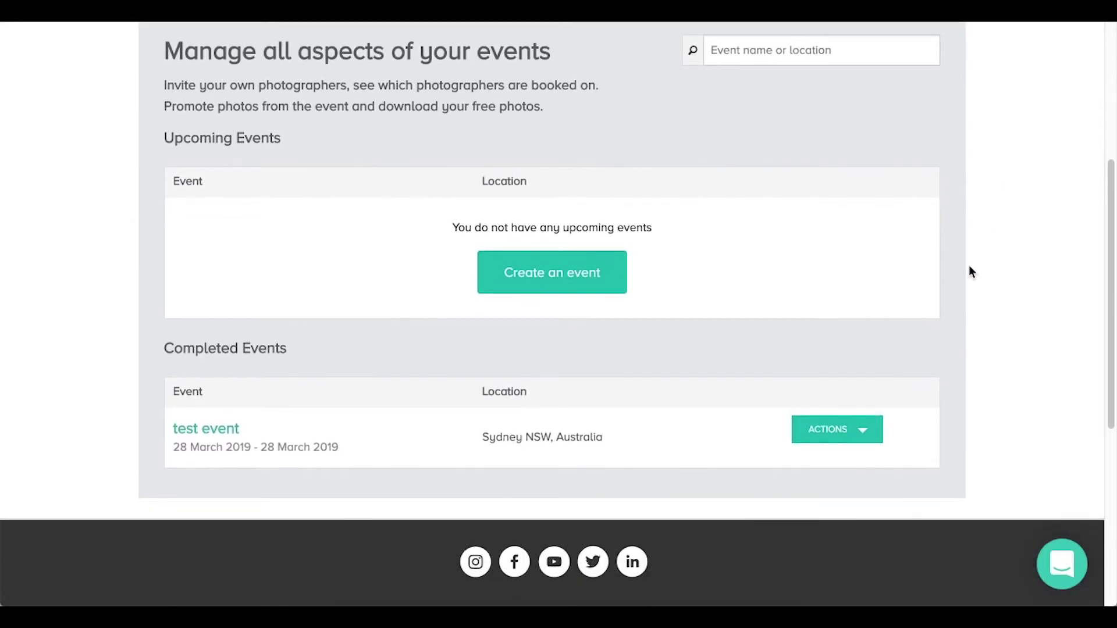
click(872, 431)
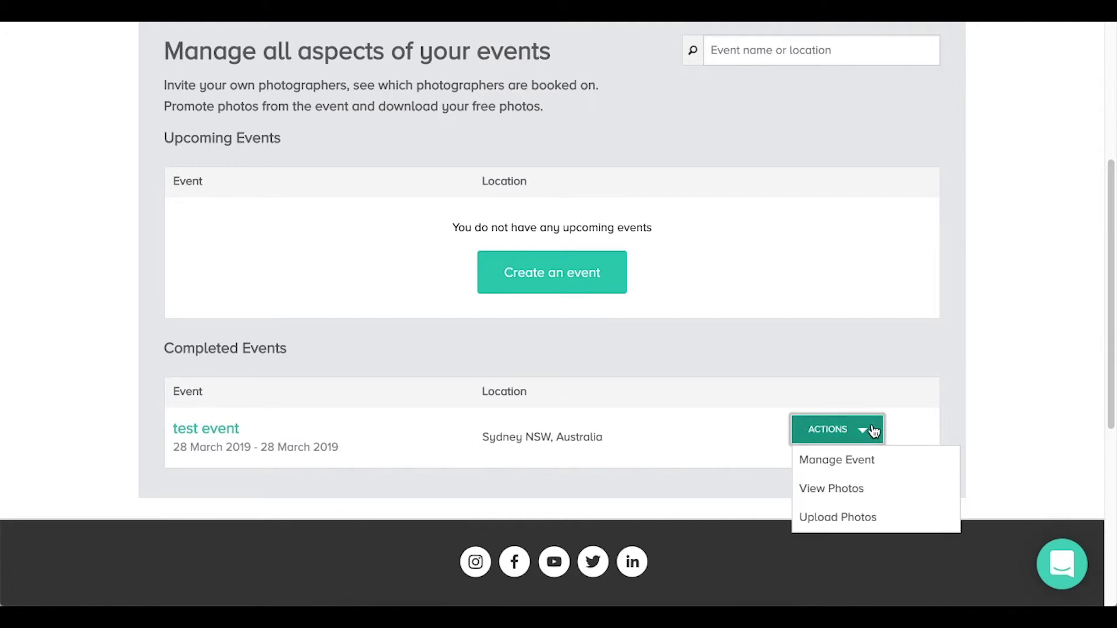
click(858, 527)
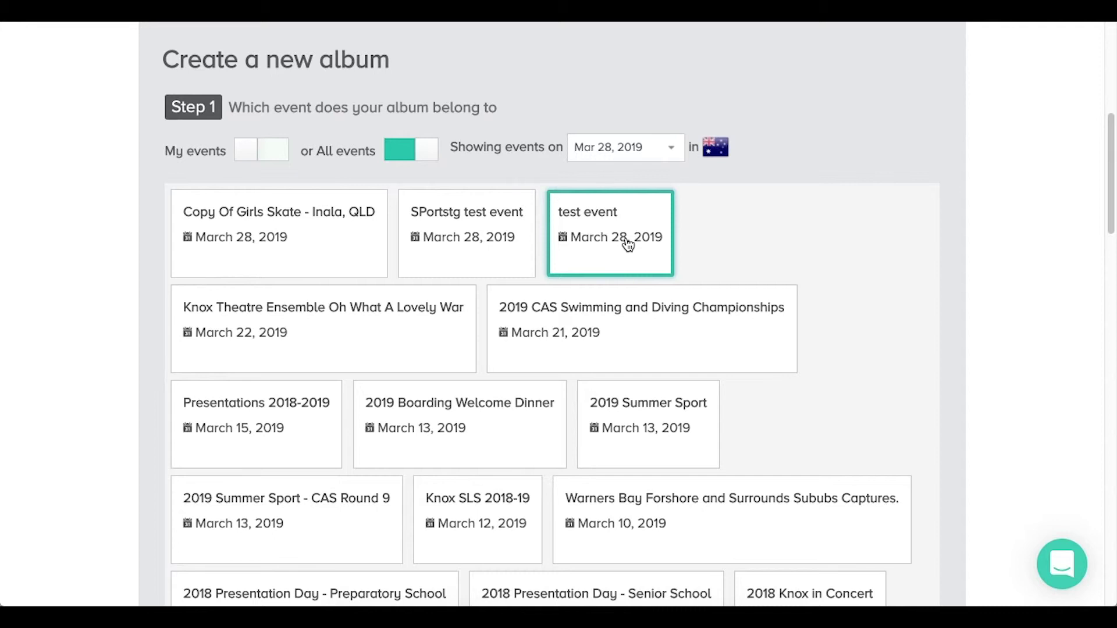
Step: Create an album named "1st album" for the March 28, 2019 "test event" at its fixed photo price
scroll(628, 245, down, 12)
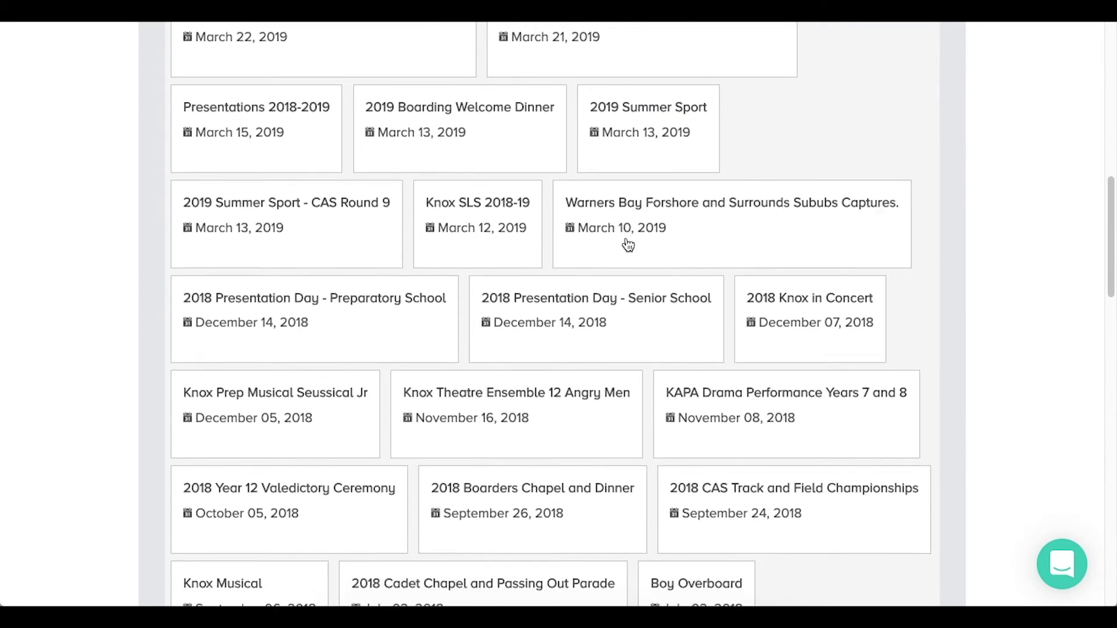
scroll(627, 244, down, 8)
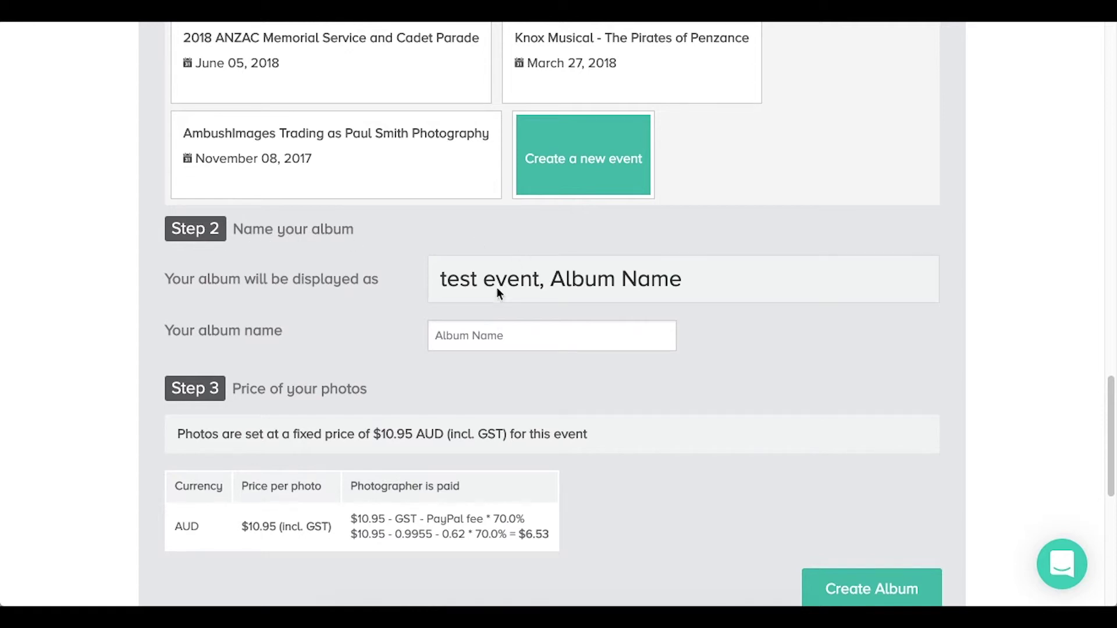
click(552, 339)
text(1st album)
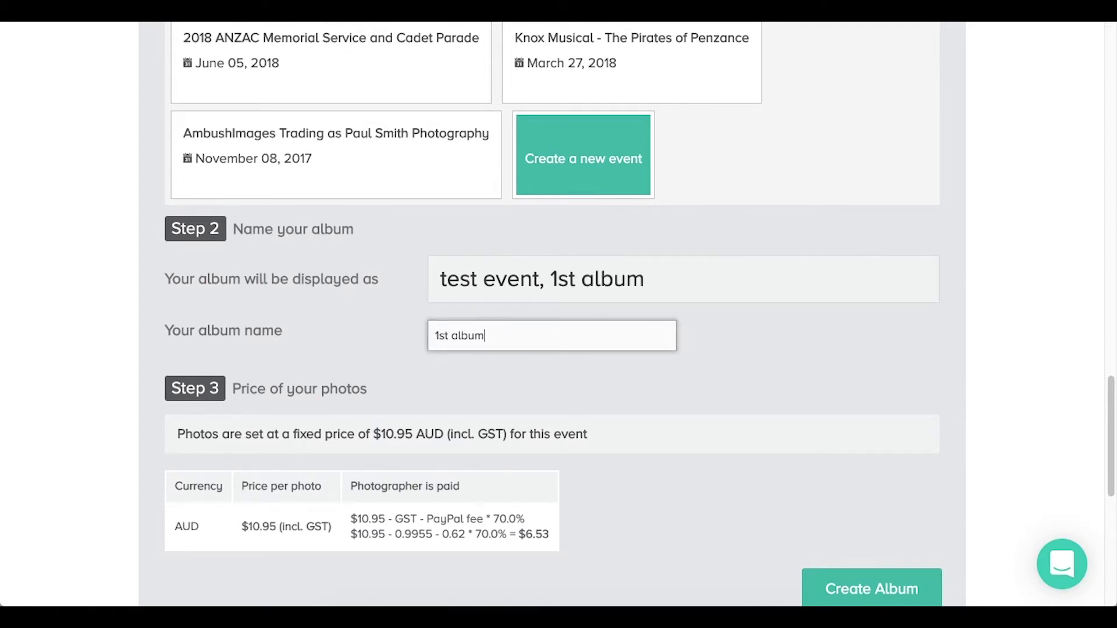
scroll(798, 409, down, 1)
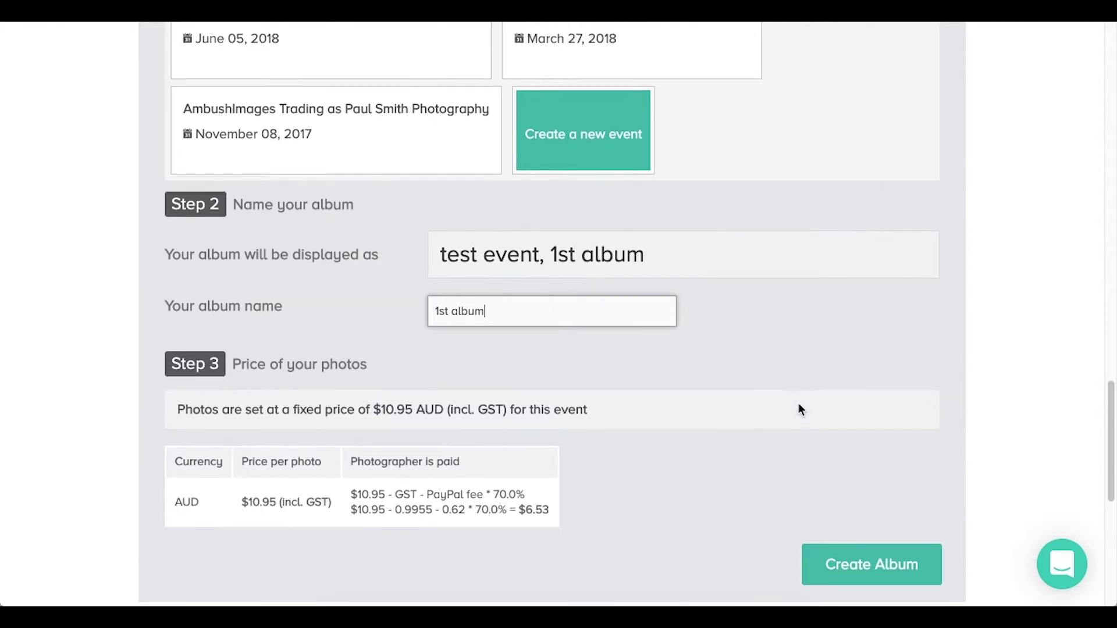
click(871, 566)
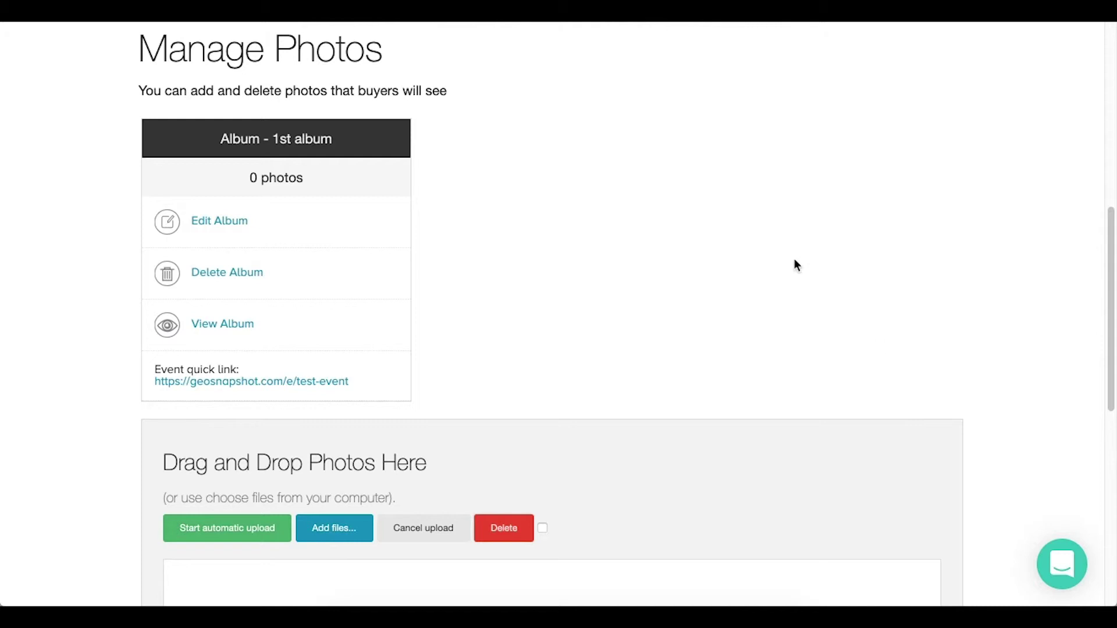
Step: Add all five JPG photos from the Shared Folder to the upload list of "1st album"
scroll(792, 261, down, 2)
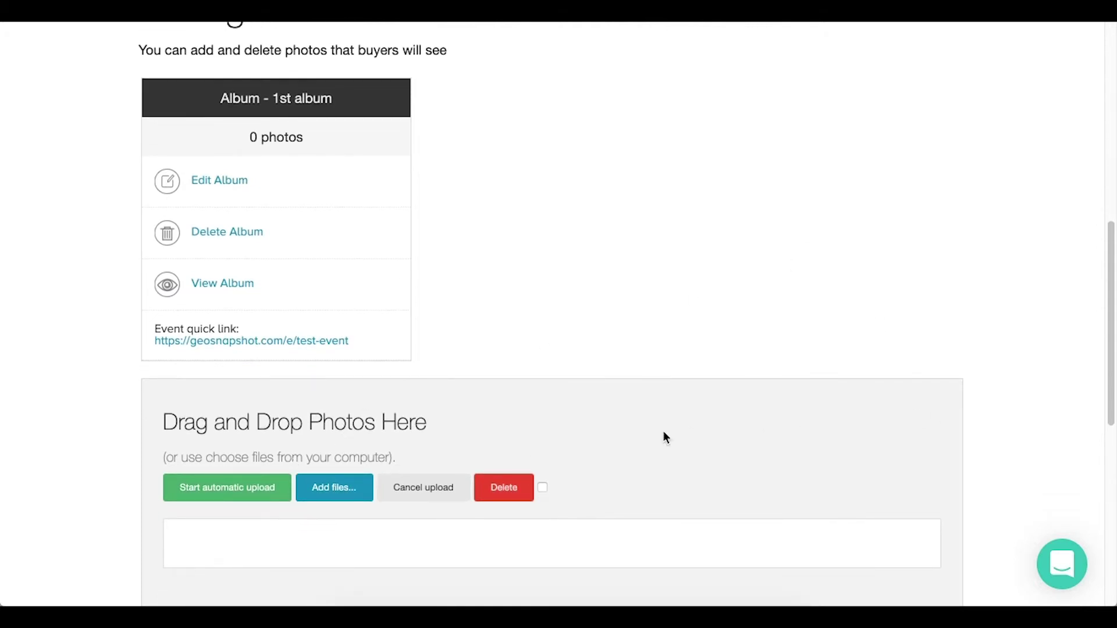
click(343, 500)
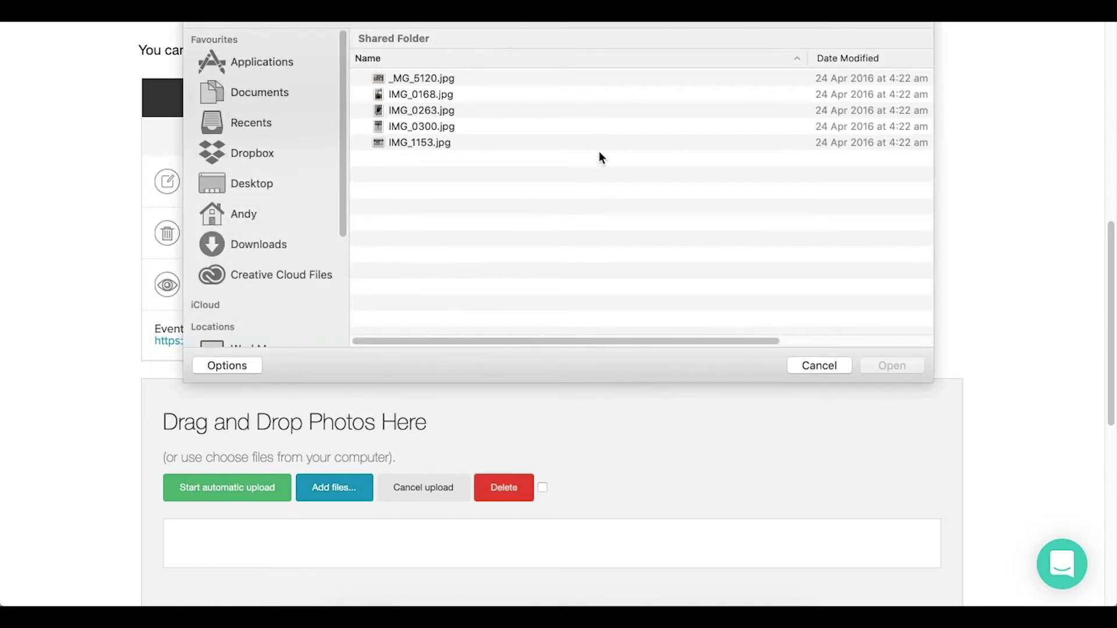
key(super+a)
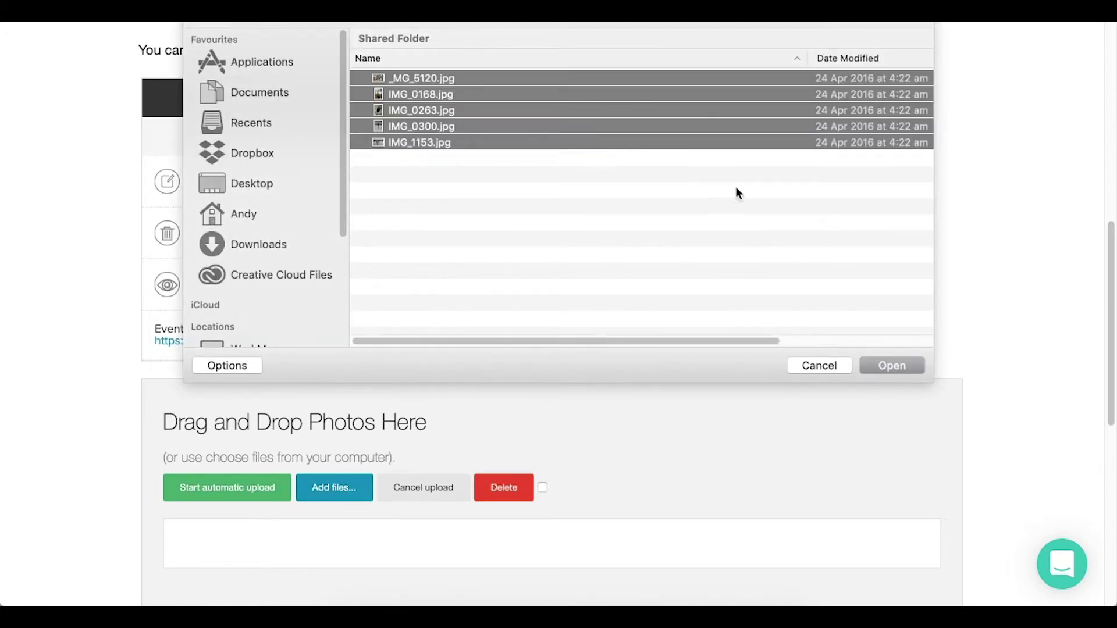
click(903, 364)
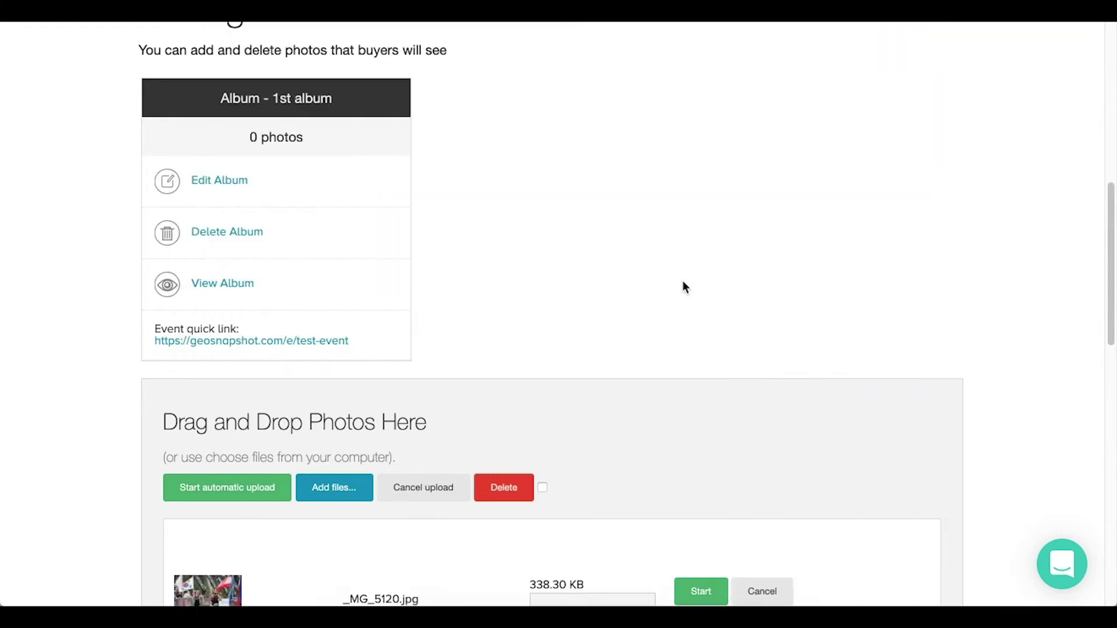
Step: Review the listed photos, upload them all automatically to "1st album", and answer that not all event photos have been uploaded yet
scroll(682, 281, down, 10)
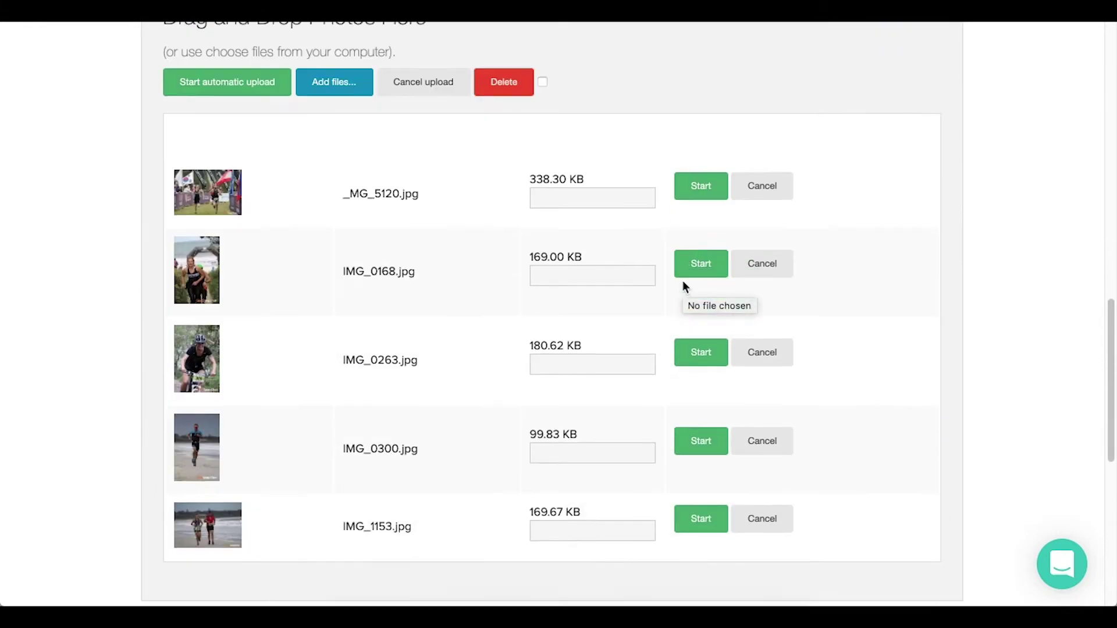
scroll(683, 280, up, 5)
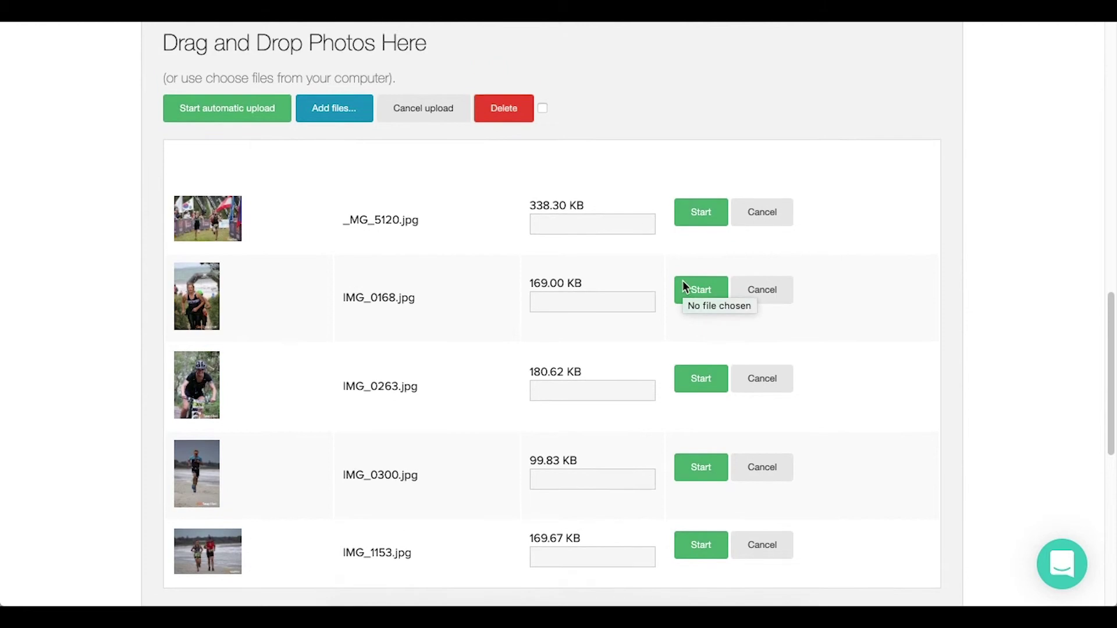
scroll(682, 280, up, 1)
scroll(682, 281, down, 6)
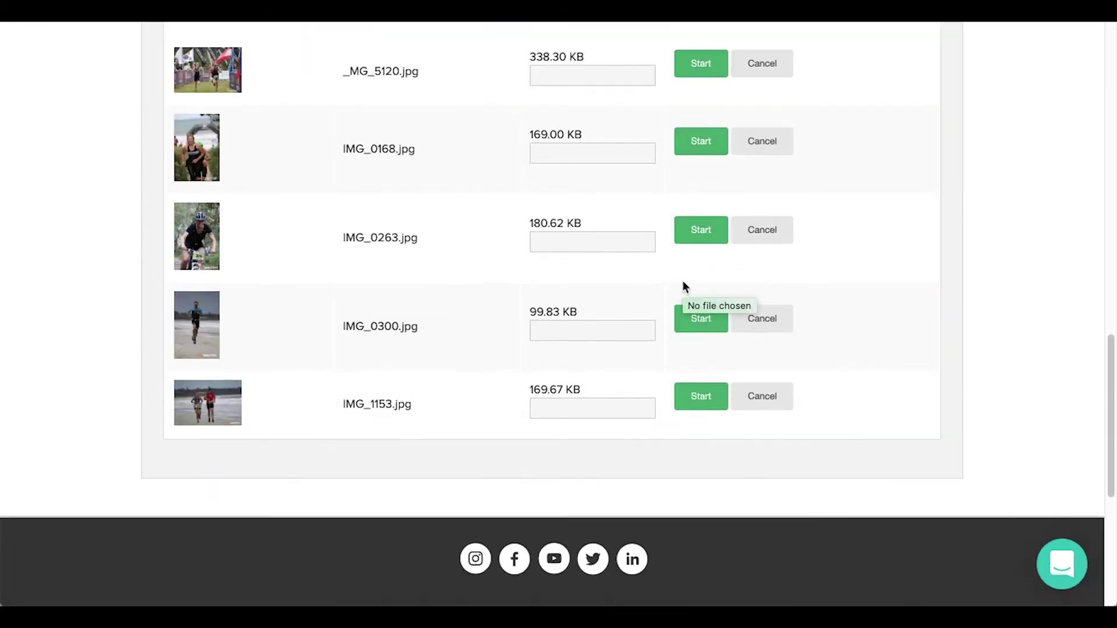
scroll(683, 280, up, 7)
scroll(682, 285, up, 1)
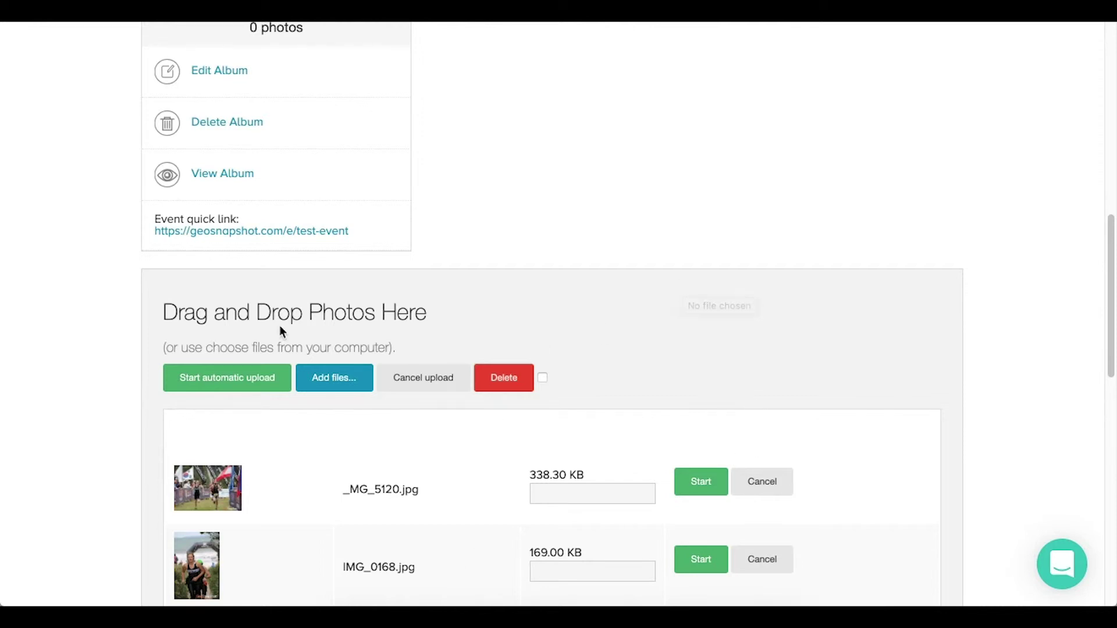
click(223, 379)
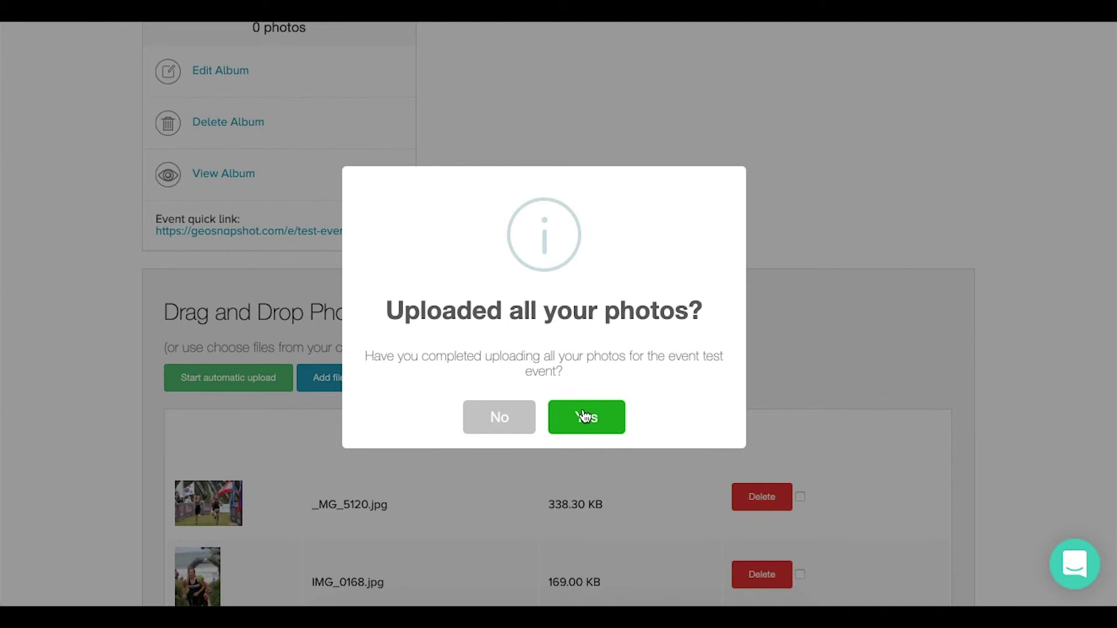
click(515, 418)
Step: Create another album named "2nd album" for the March 28, 2019 "test event"
scroll(703, 200, up, 7)
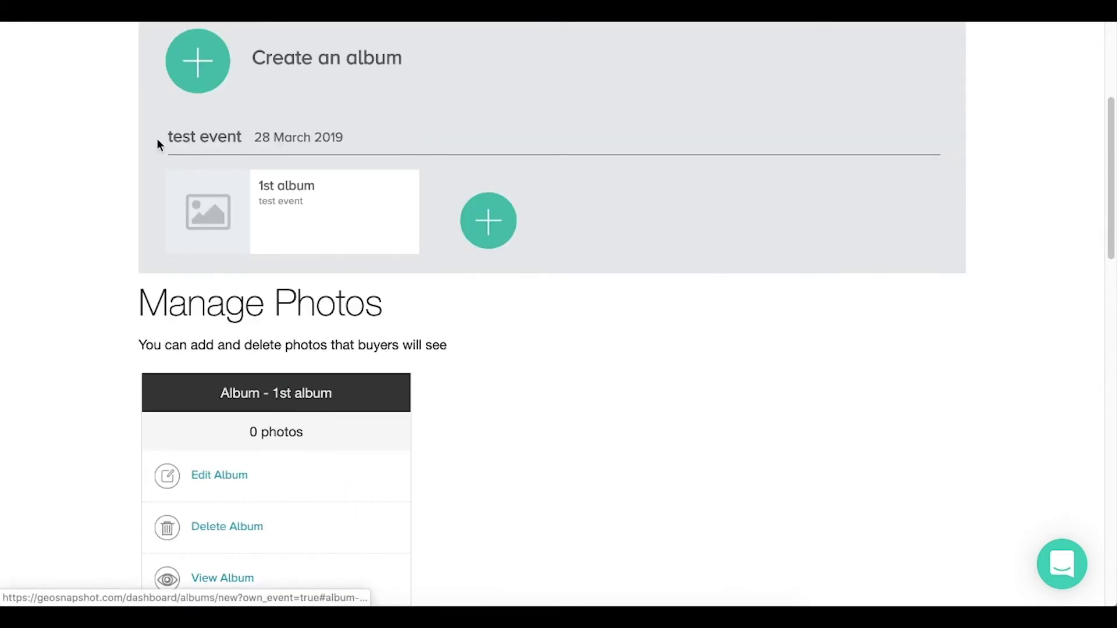
click(490, 229)
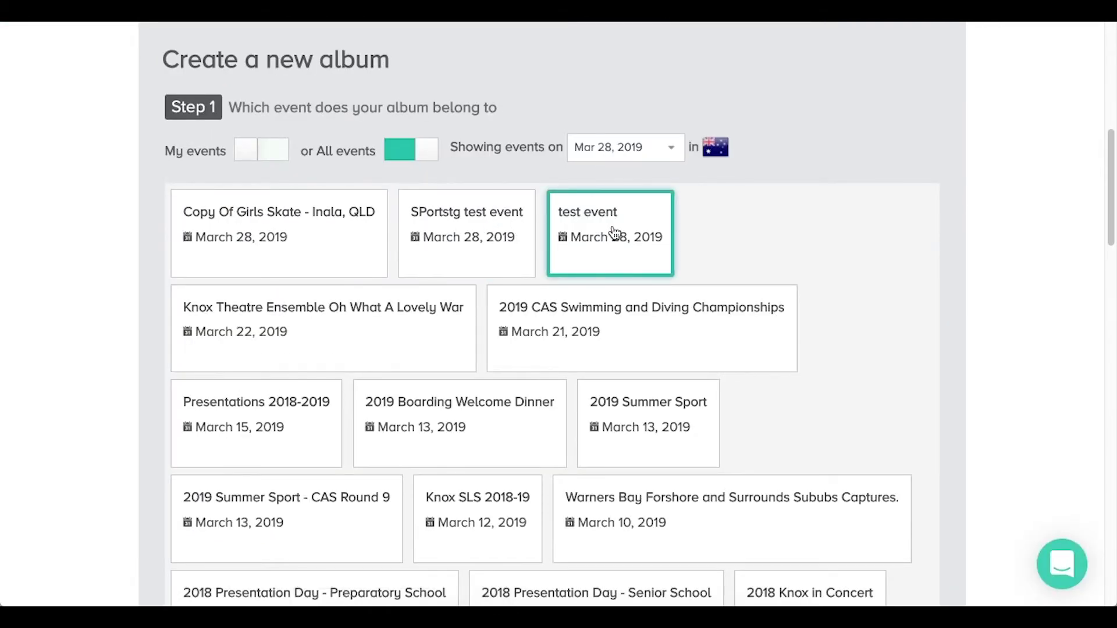
scroll(615, 233, down, 20)
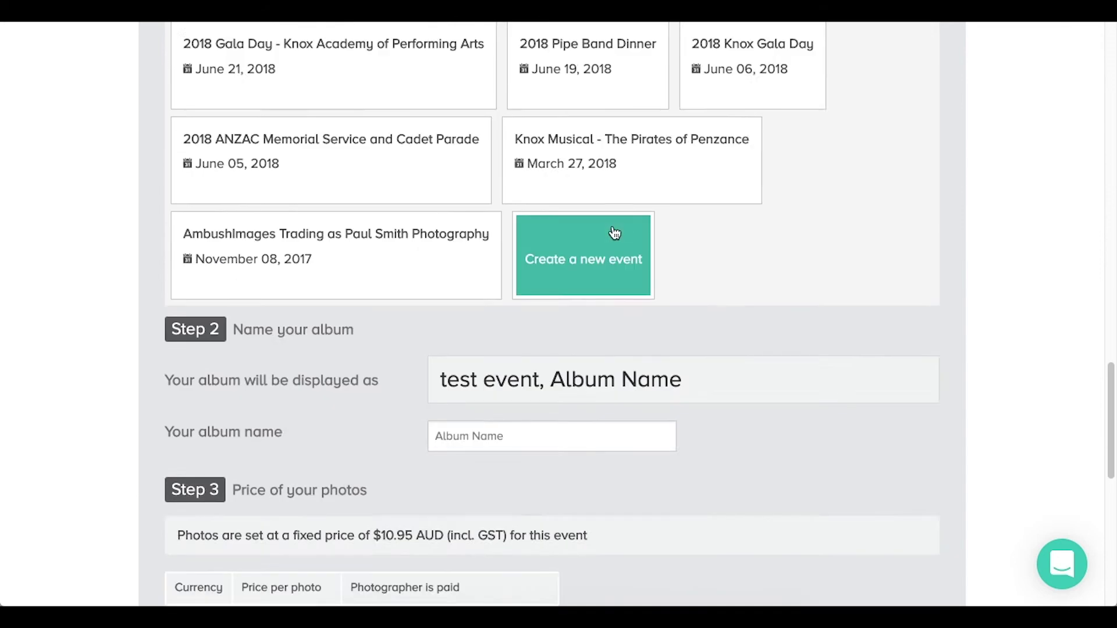
scroll(614, 233, down, 2)
click(489, 303)
text(2nd )
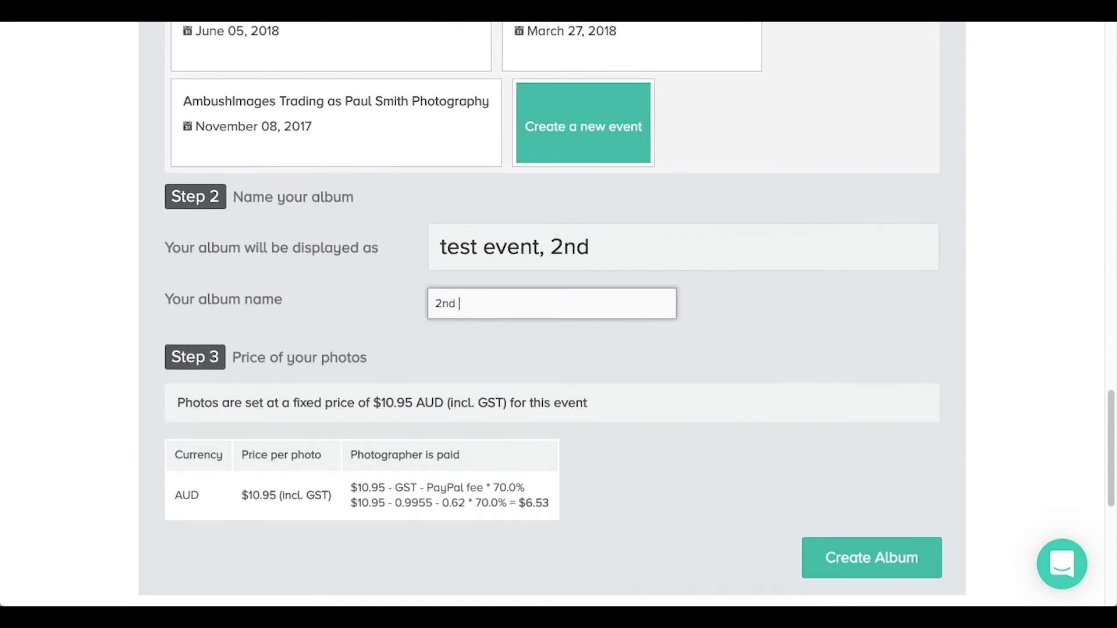
text(album)
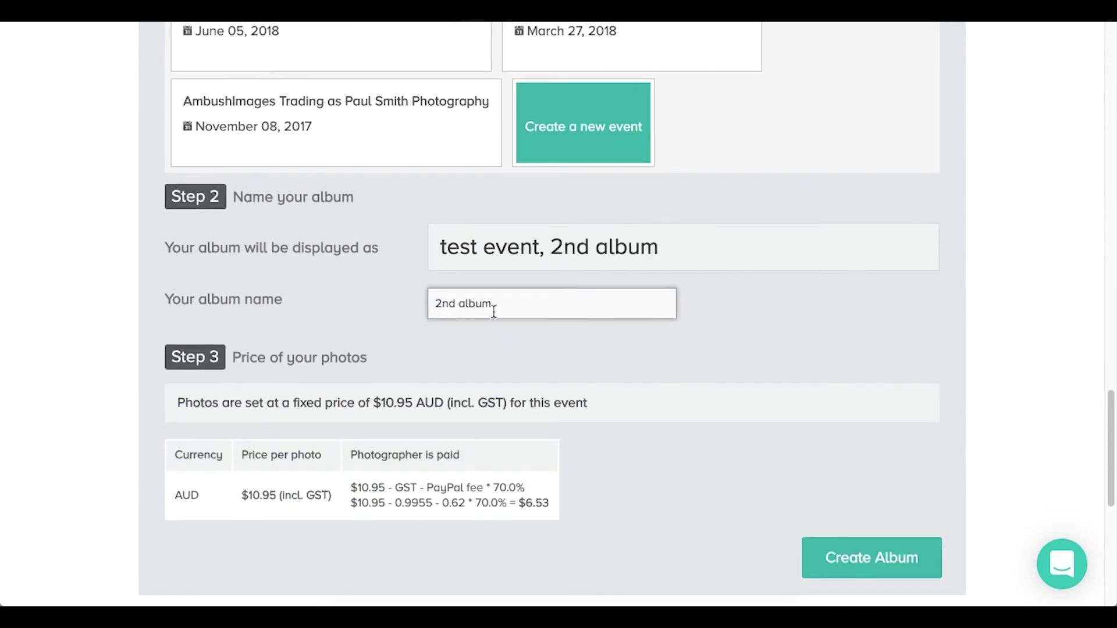
click(887, 557)
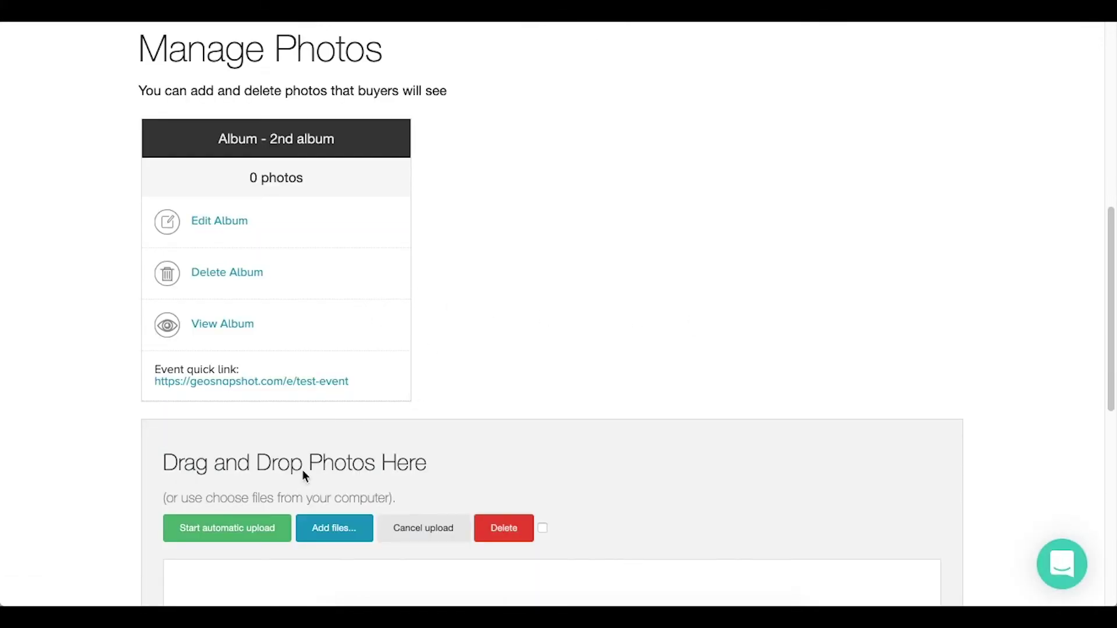
Step: Upload the same five Shared Folder photos to "2nd album" and select "1st album" among the event's albums
click(337, 527)
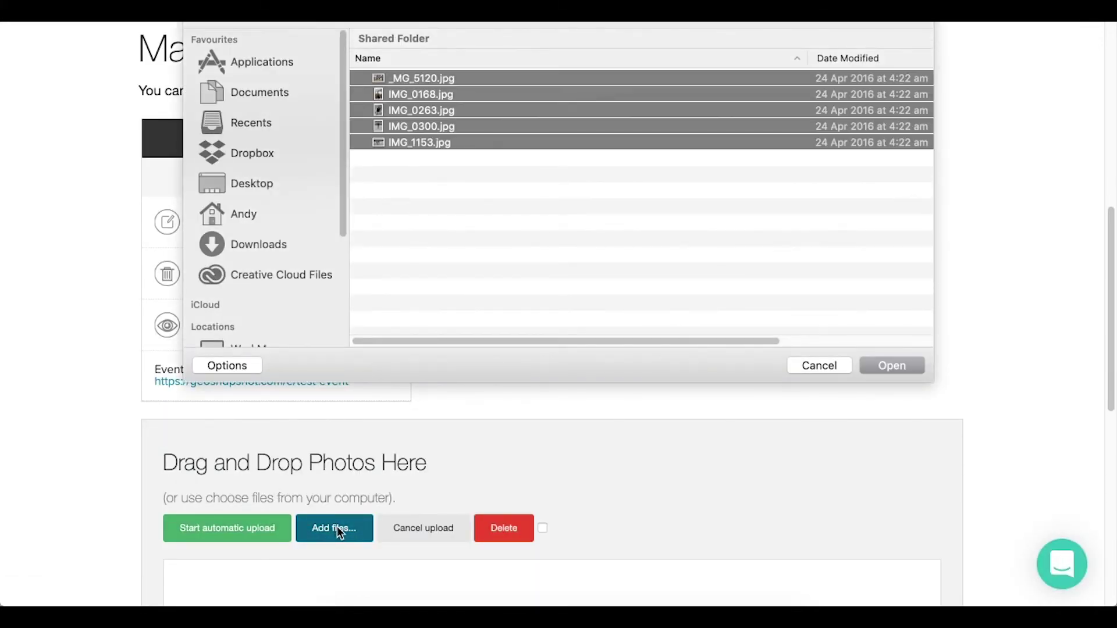
click(895, 366)
click(242, 529)
scroll(795, 326, down, 5)
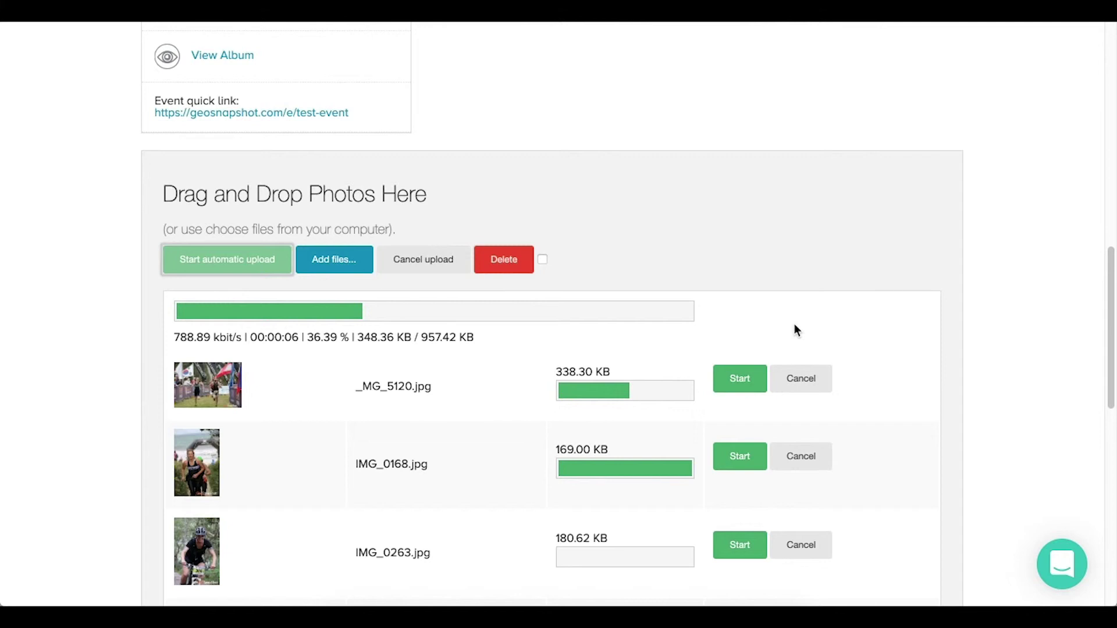
scroll(794, 323, up, 10)
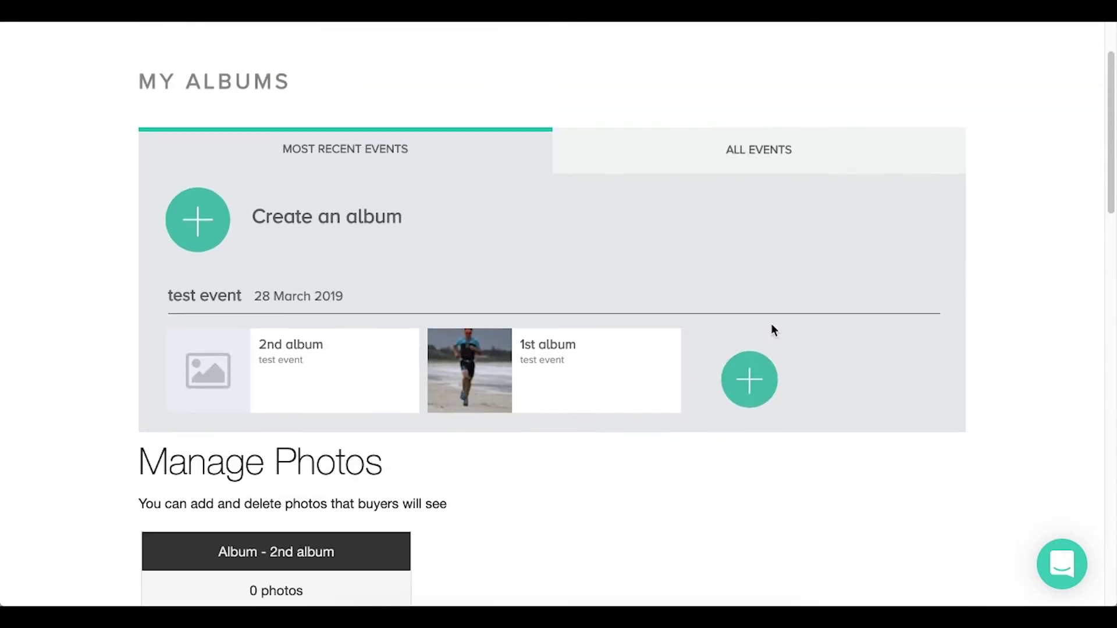
click(591, 372)
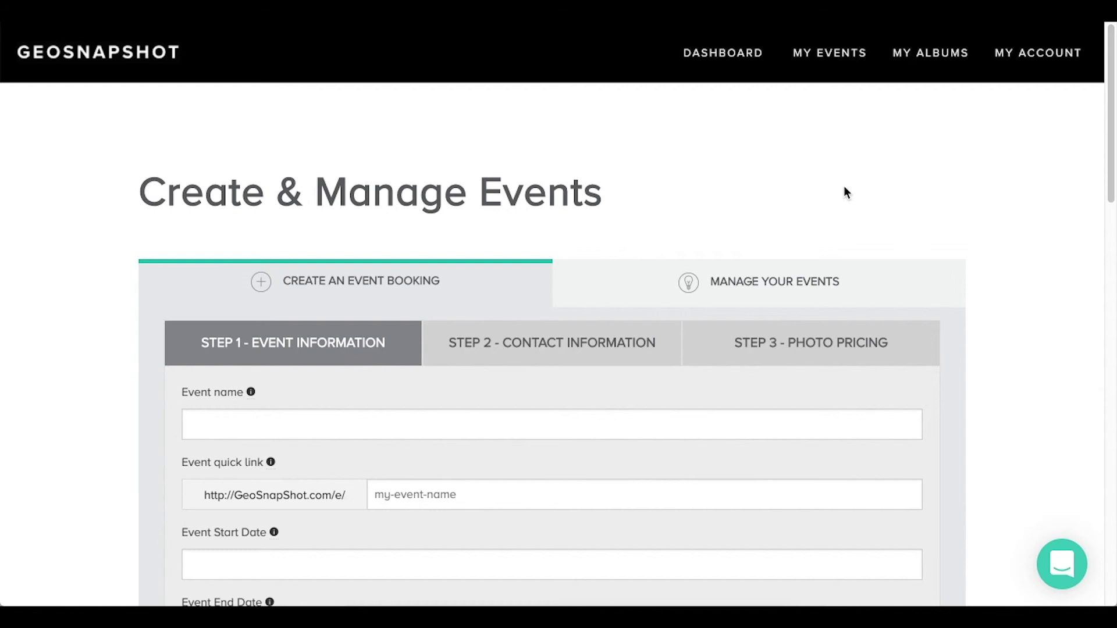
Step: Show the list of managed events and open the management page of the completed "test event"
click(824, 281)
scroll(991, 278, down, 6)
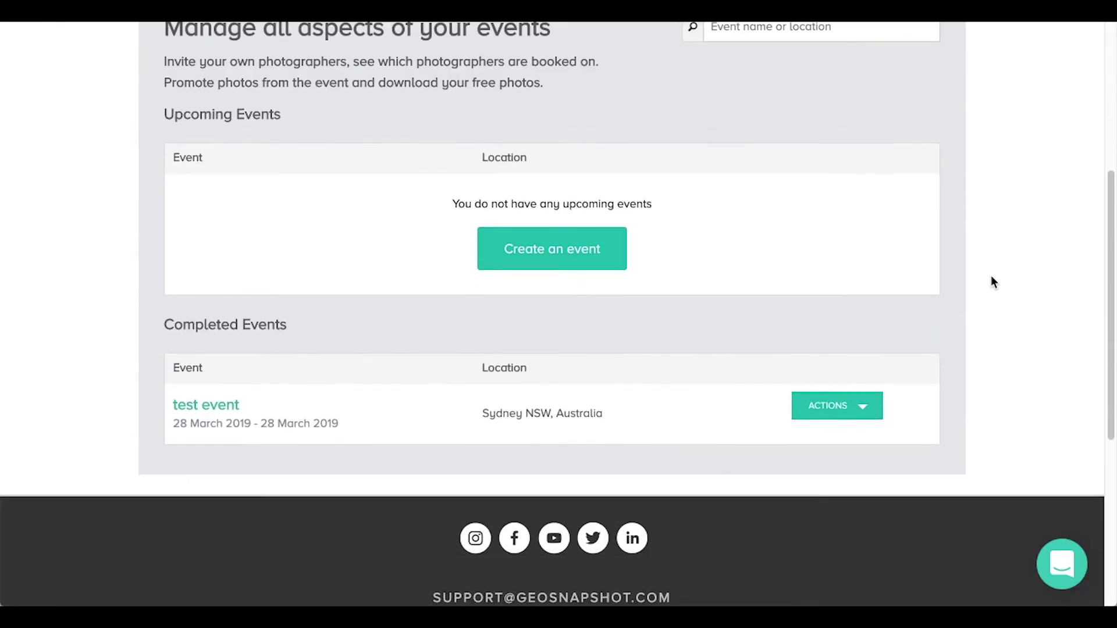
click(863, 385)
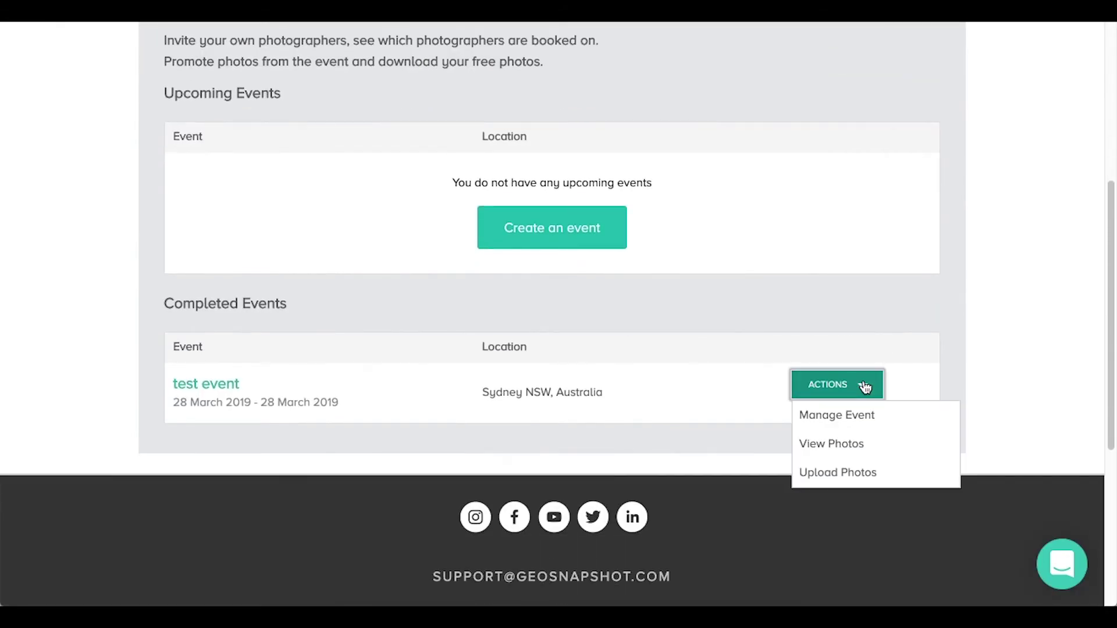
click(846, 416)
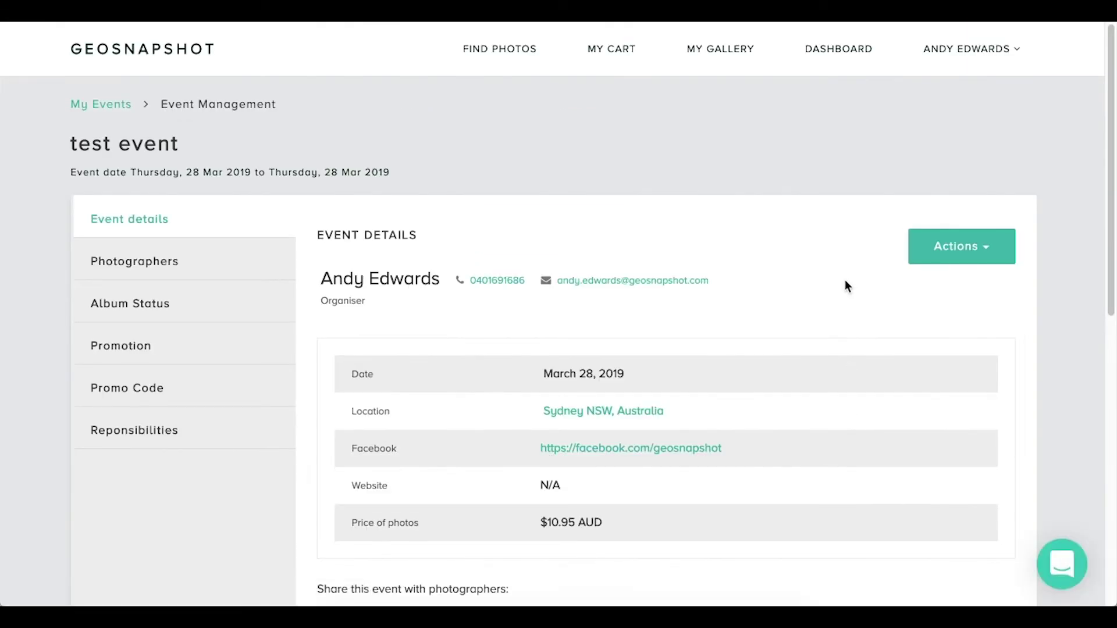
click(139, 345)
scroll(786, 256, down, 3)
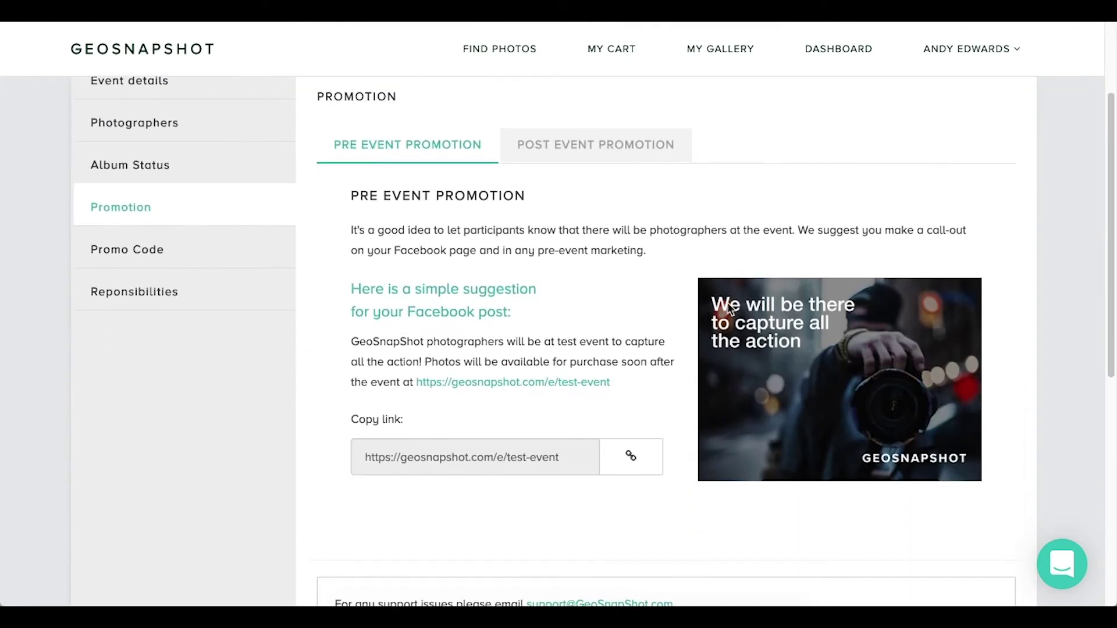
drag(628, 379, 415, 383)
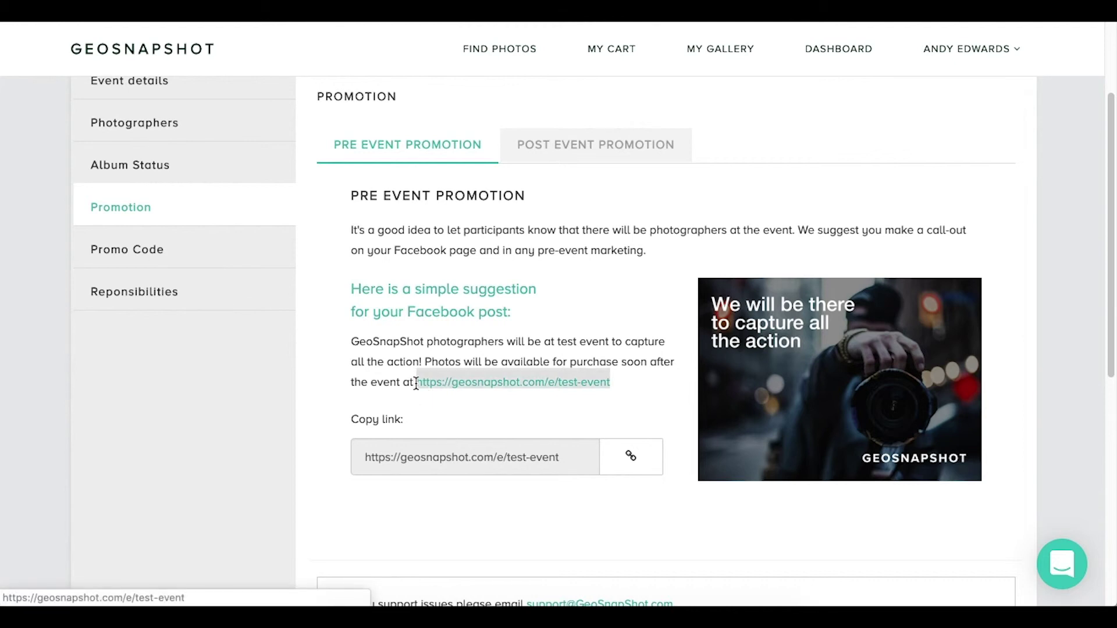
click(640, 458)
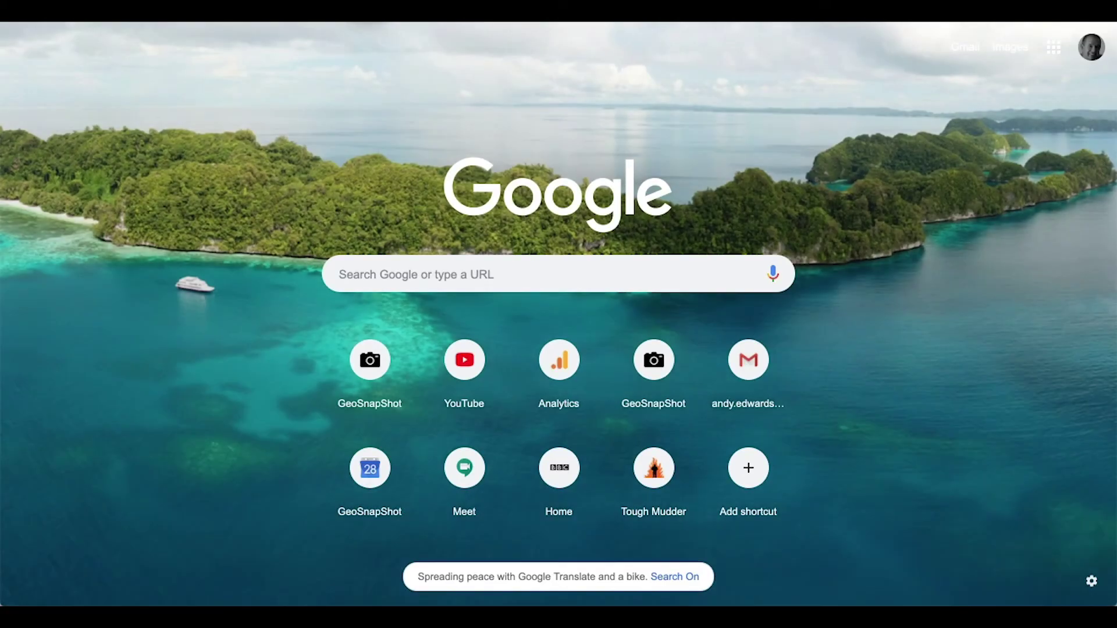
Step: Open the copied event link in a new browser tab, dismiss the linked events list, and view both albums' photos
key(ctrl+v)
key(Return)
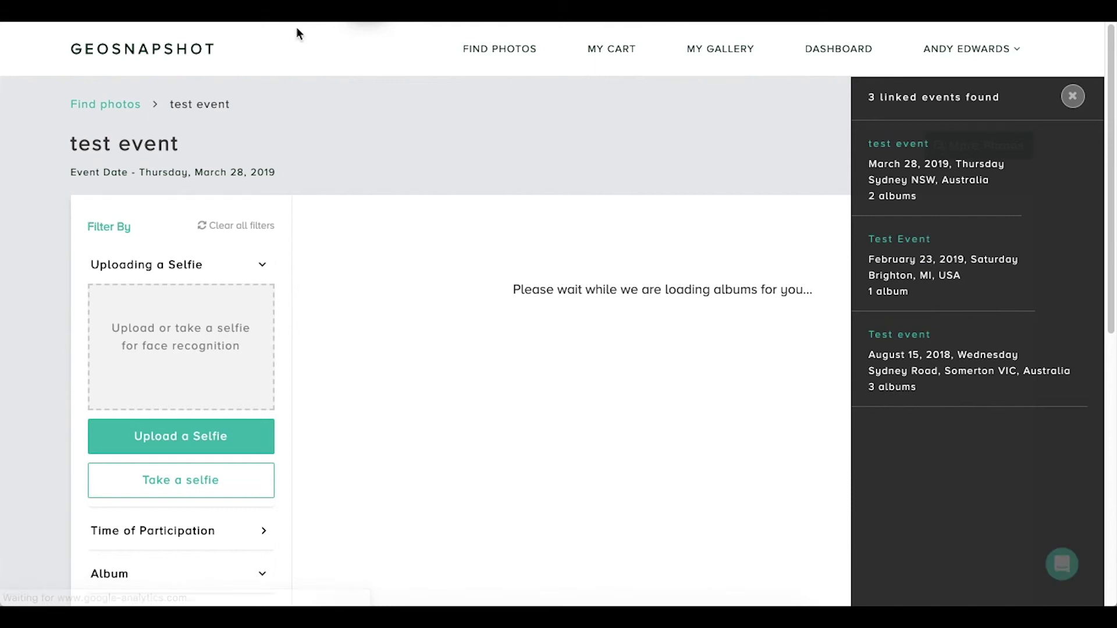
click(1074, 98)
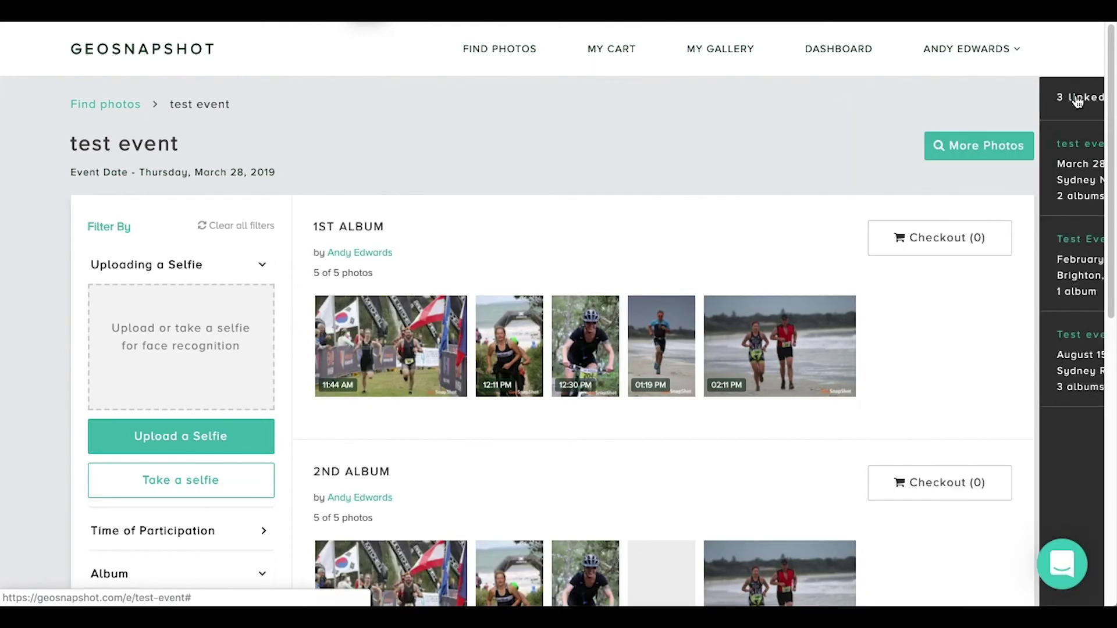
scroll(834, 177, down, 5)
scroll(835, 179, up, 5)
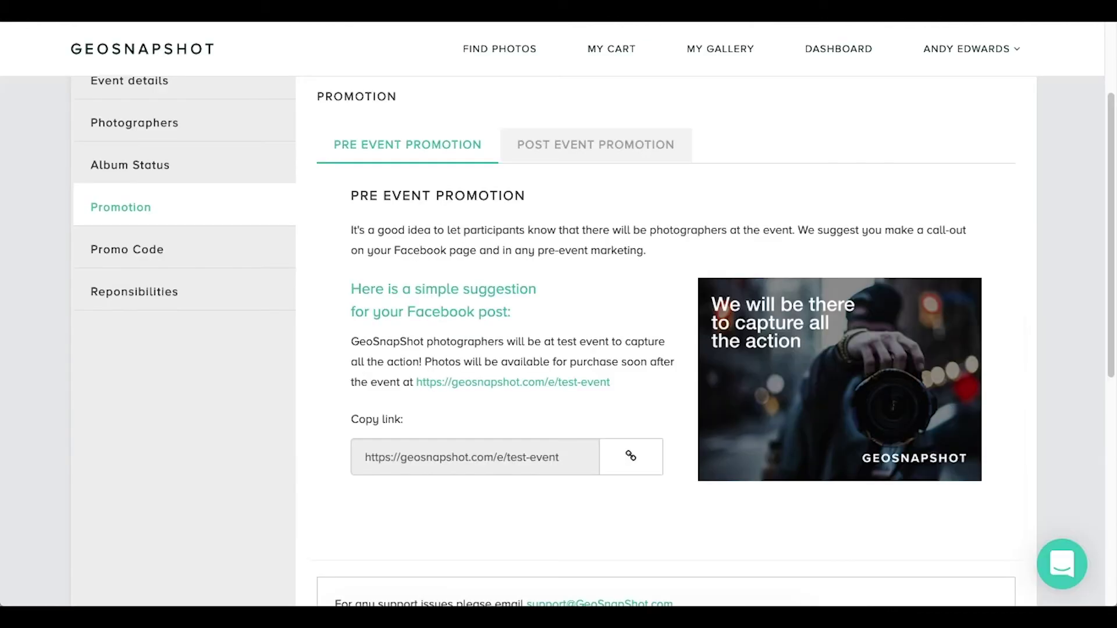
Step: Return to the event organiser dashboard and open the account's profile for editing
scroll(543, 160, up, 2)
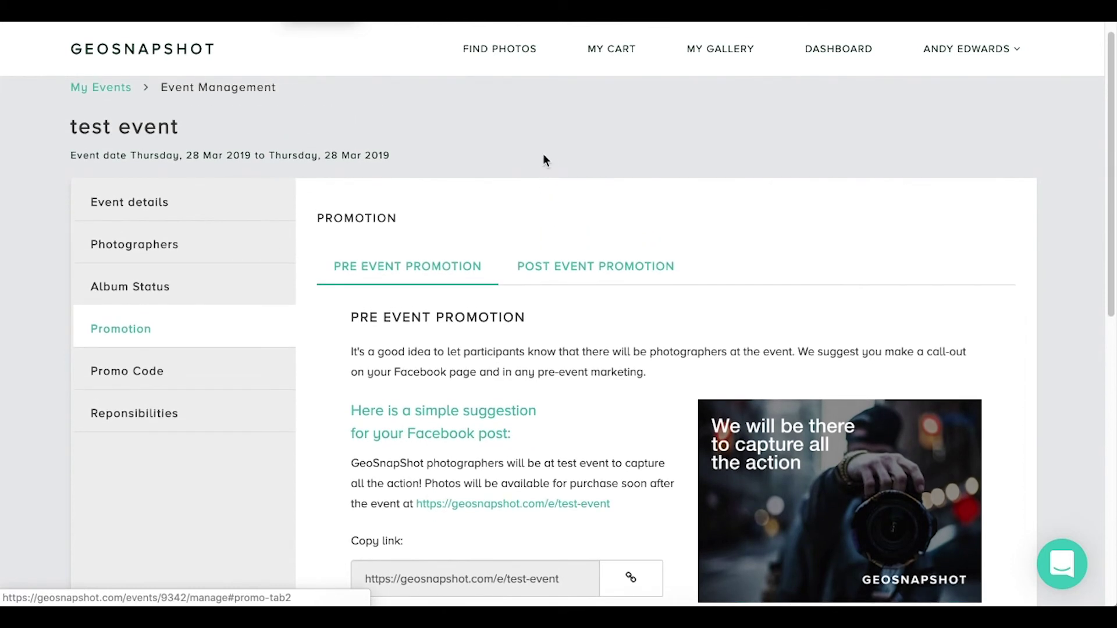
click(853, 54)
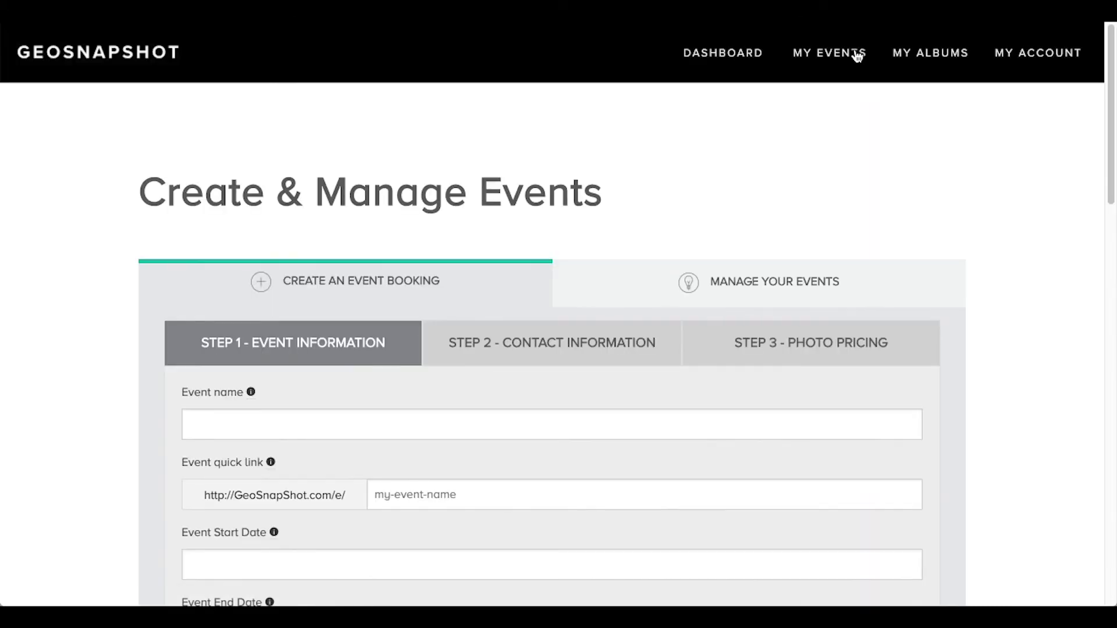
mouse_move(1014, 69)
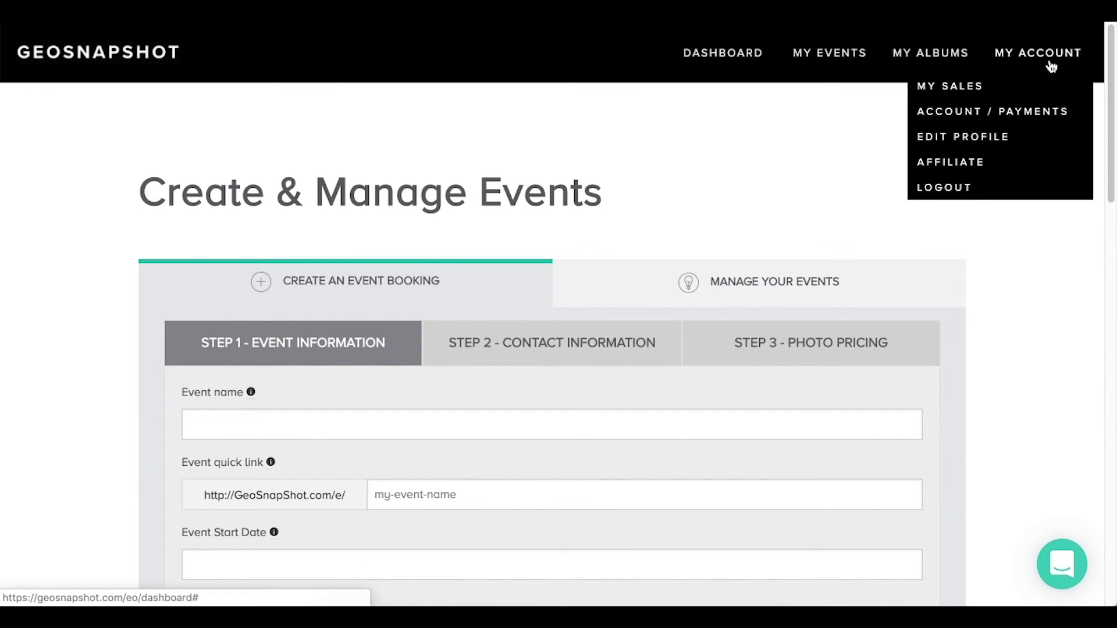
click(982, 136)
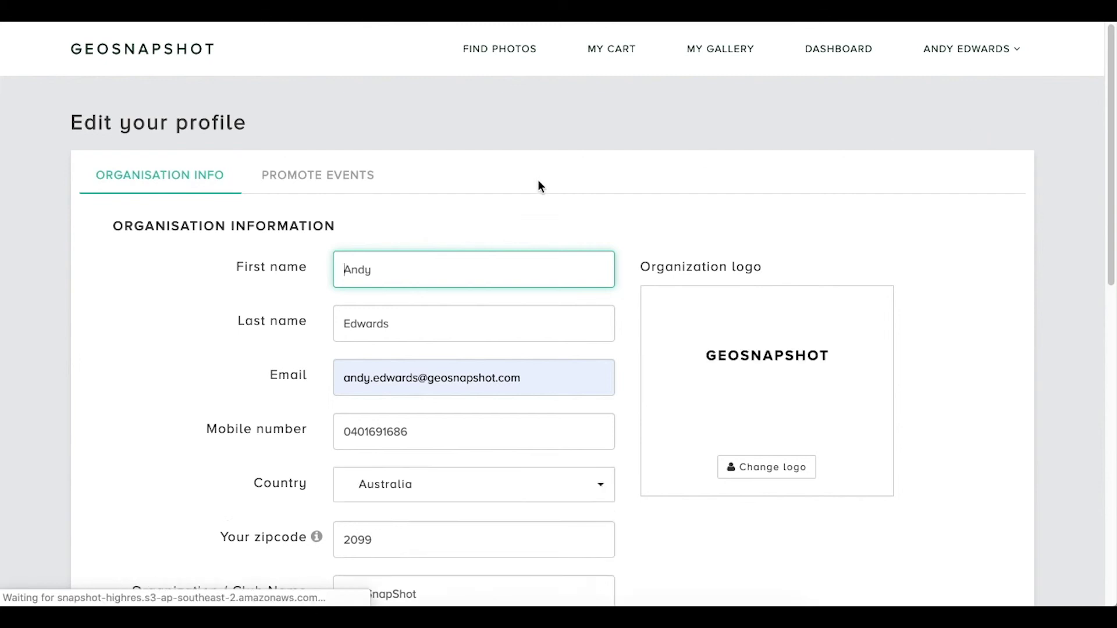
Step: Review the profile's organisation information, from the contact details to the events URL and Facebook page, and save it
scroll(537, 180, down, 4)
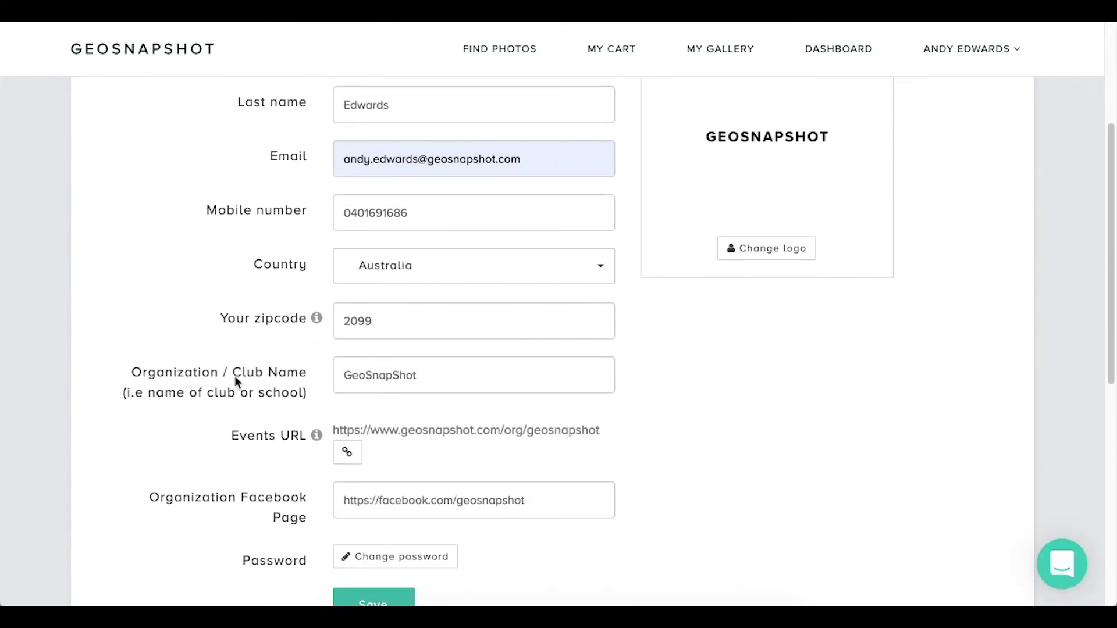
scroll(649, 378, up, 4)
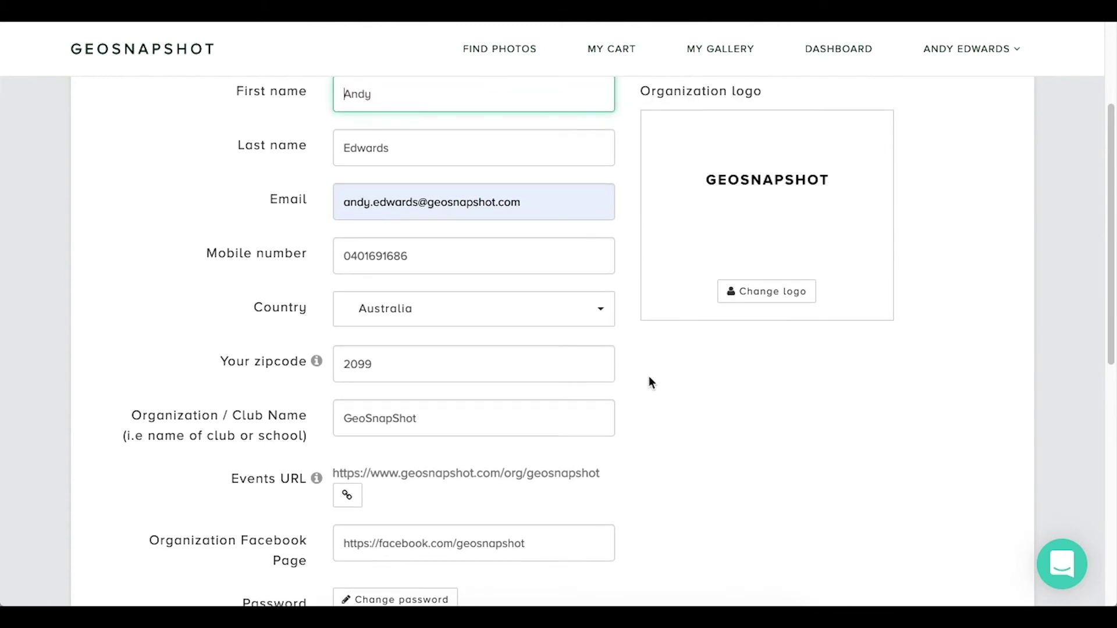
scroll(649, 381, down, 5)
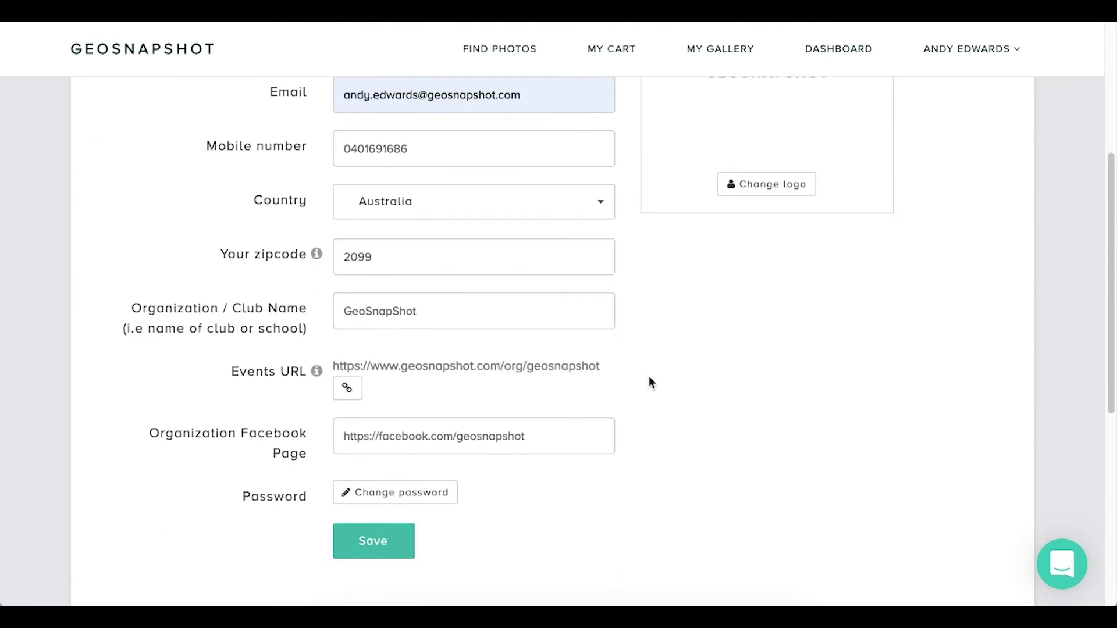
click(345, 534)
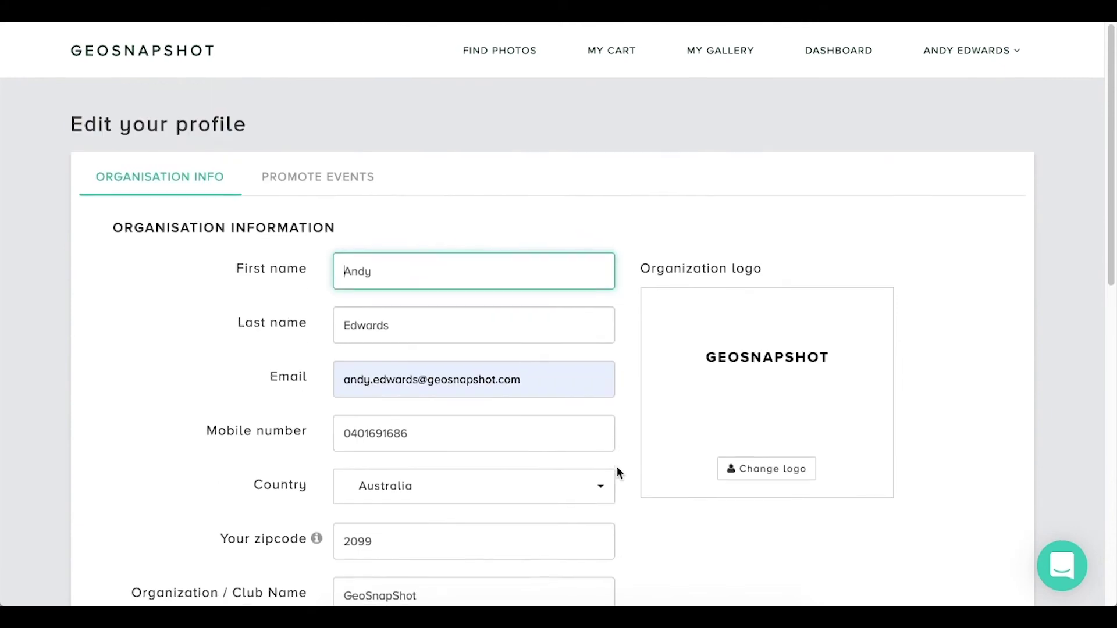
Step: Open the profile's event promotion options and examine the events page link and the HTML embed code
click(322, 182)
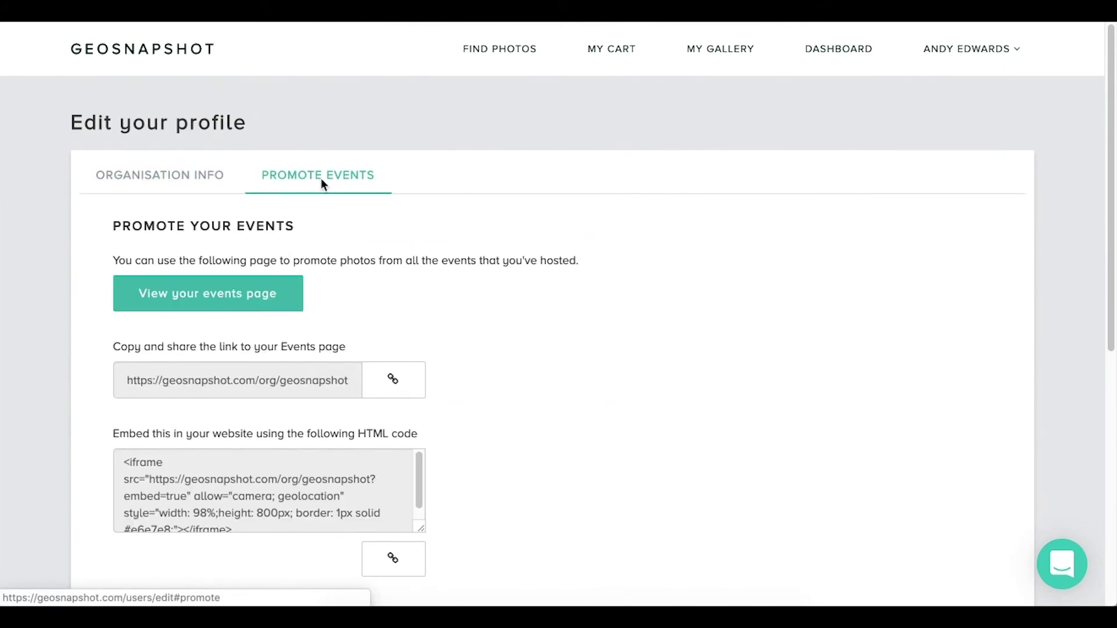
scroll(643, 231, down, 2)
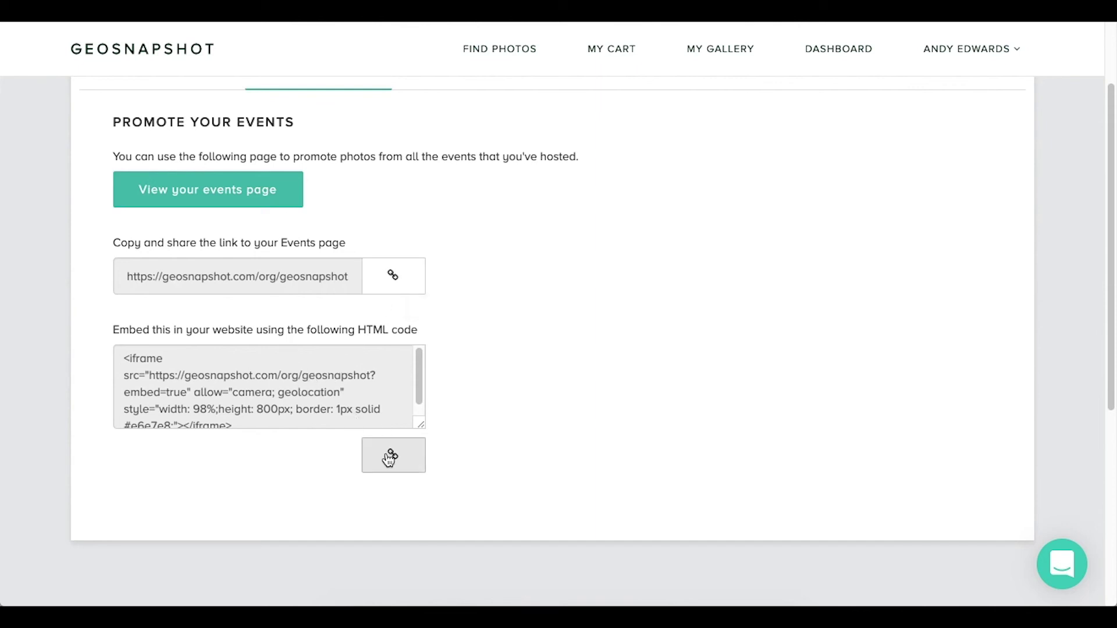
drag(390, 458, 356, 375)
drag(224, 389, 259, 359)
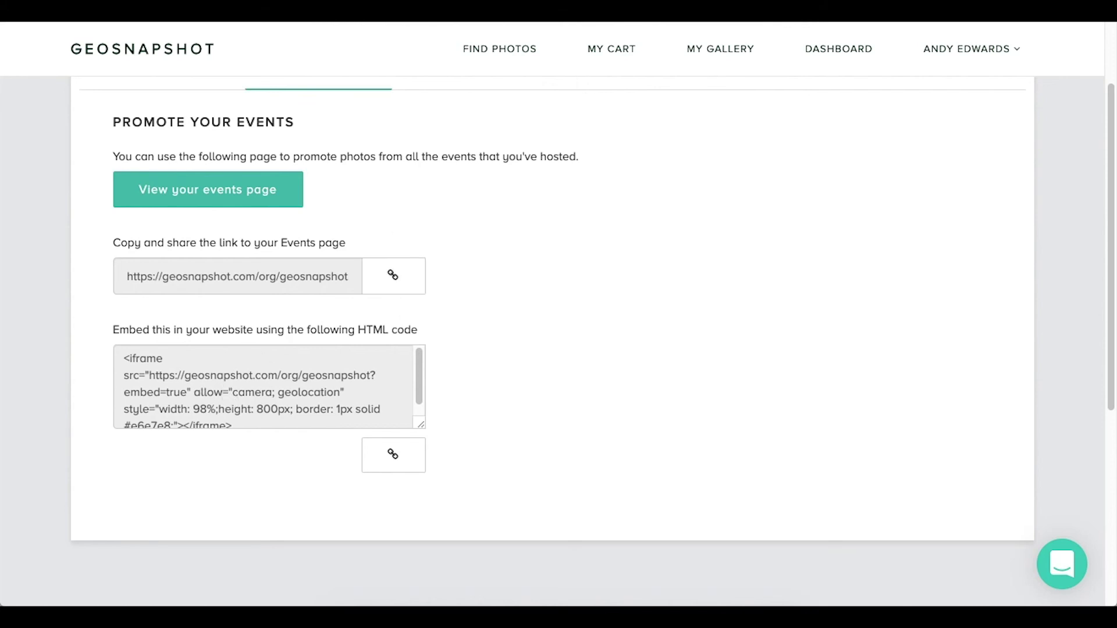
key(ctrl+t)
text(https://geosnapshot.com/org/geosnapshot)
key(Return)
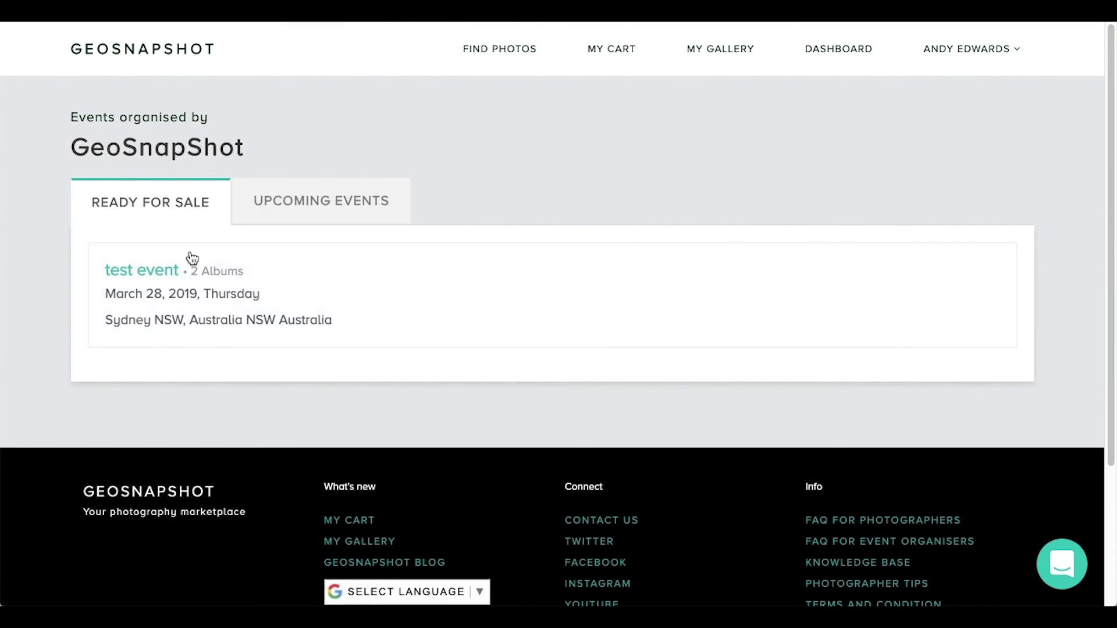
click(318, 211)
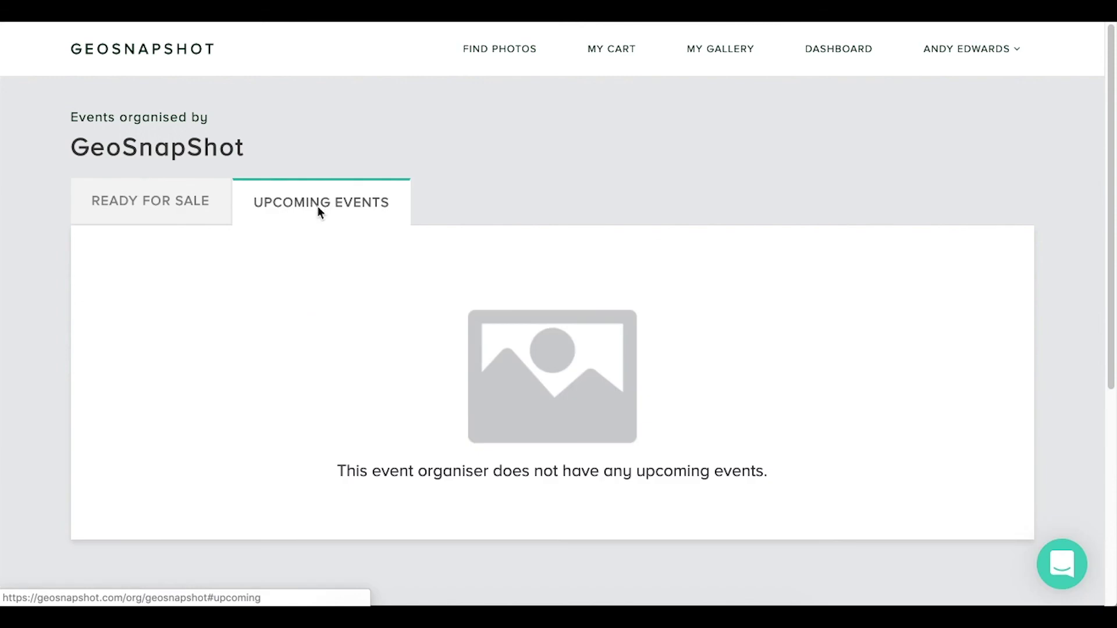
click(173, 204)
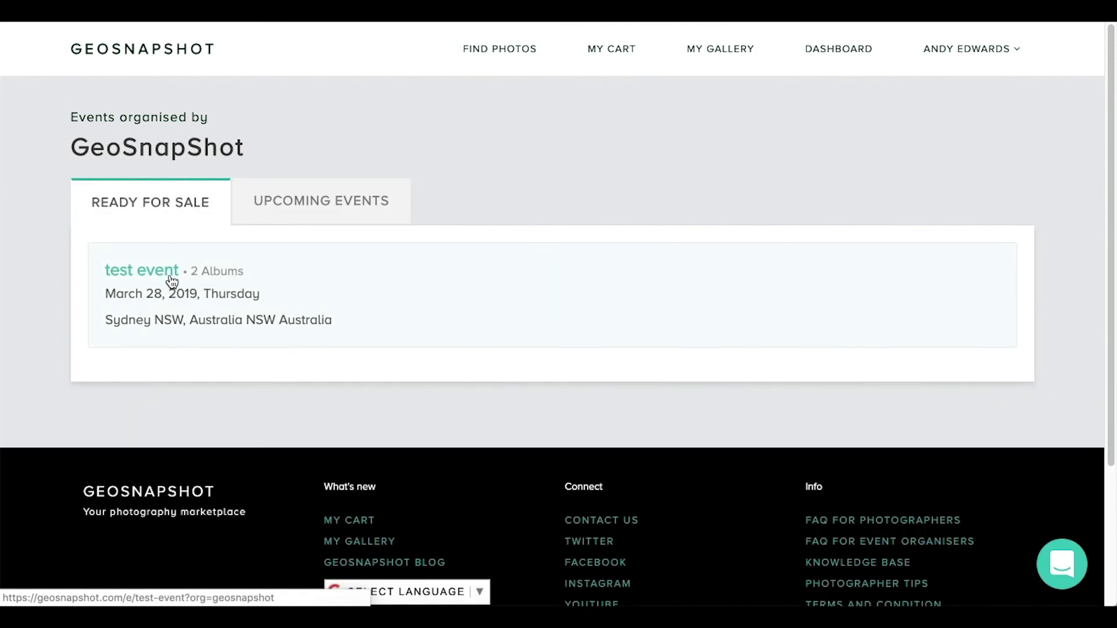
Step: Open "test event" from the ready-for-sale list, dismiss the linked events list, view its album photos and return to the organiser's events page
click(235, 306)
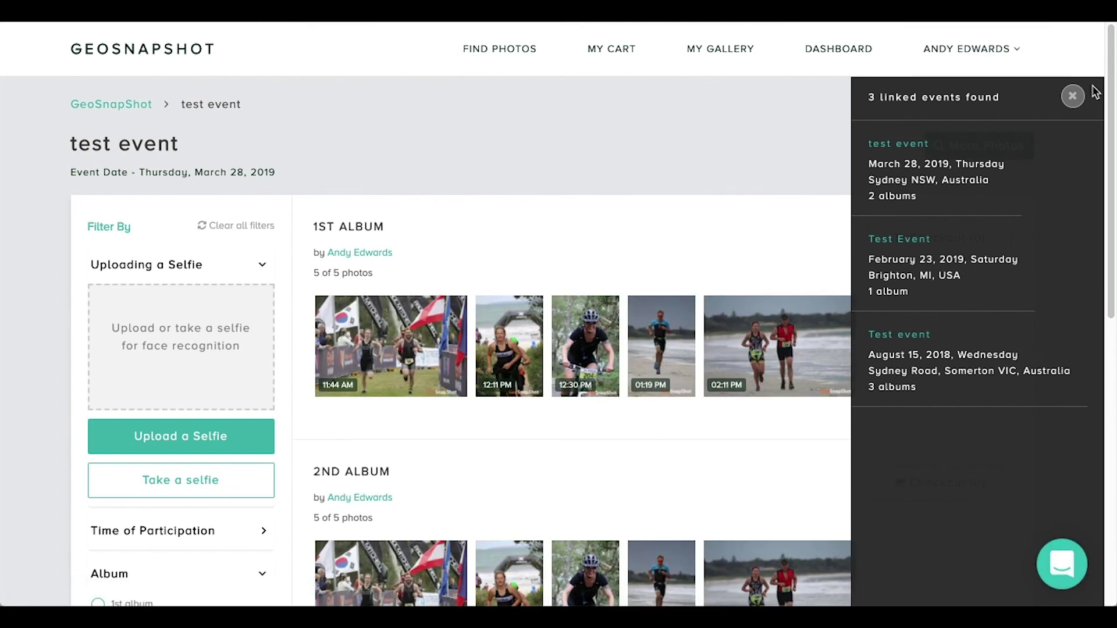
click(1072, 96)
scroll(758, 289, down, 5)
scroll(755, 281, up, 5)
click(128, 105)
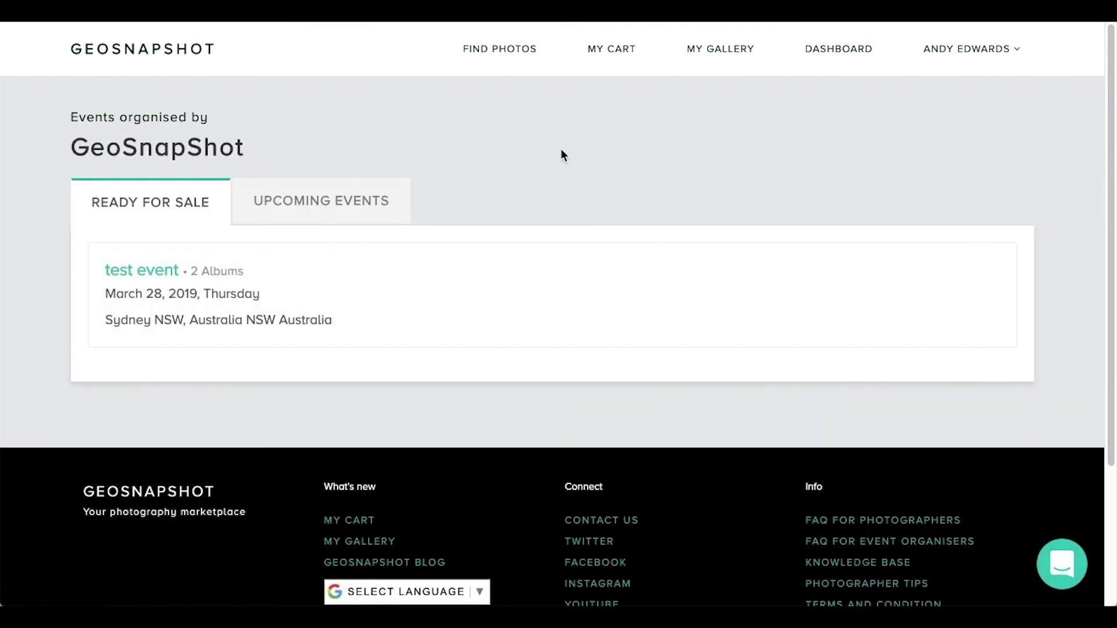
Step: Go back to the event organiser dashboard from the organiser's public events page
click(858, 49)
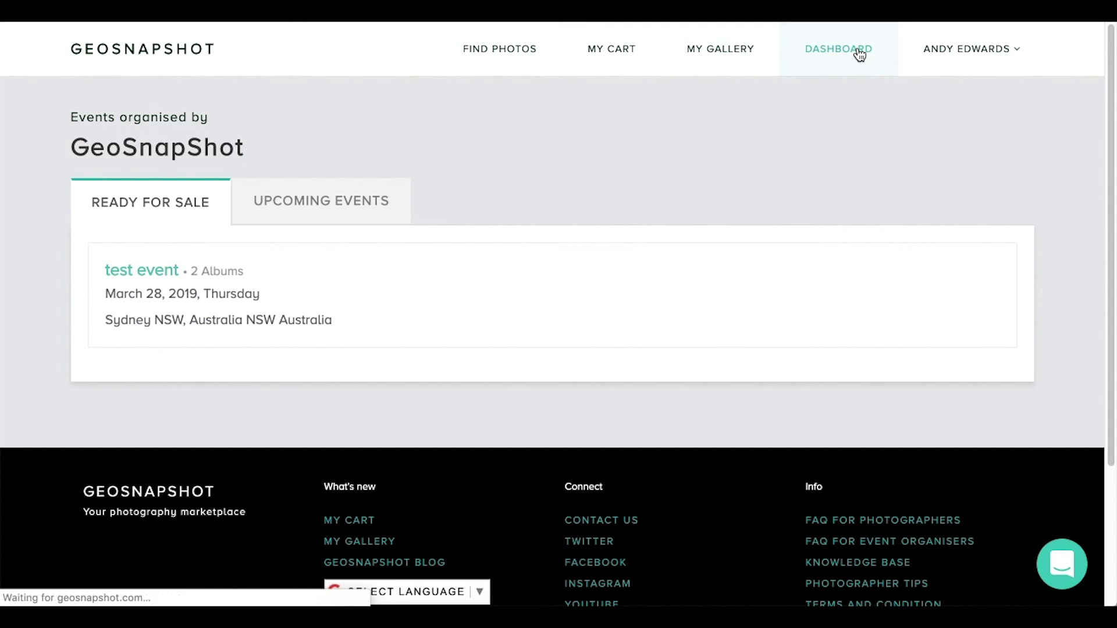